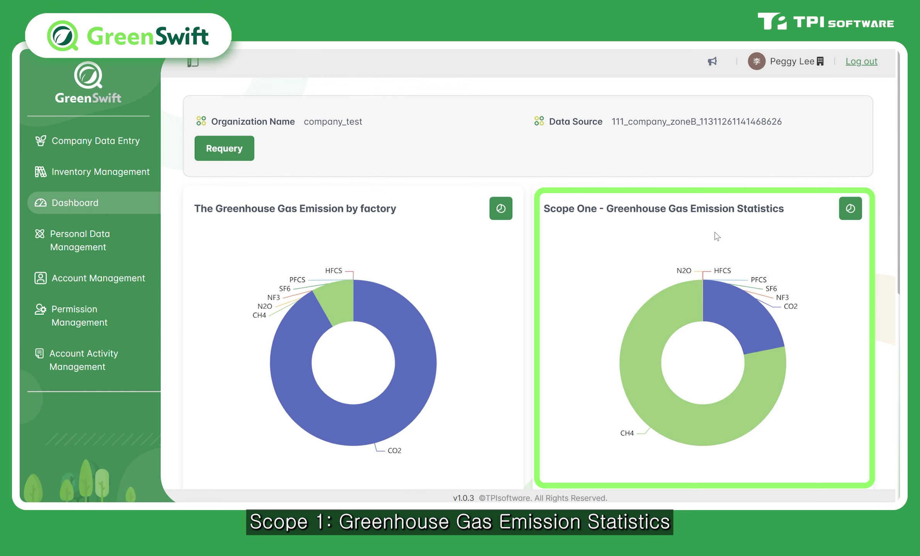
- Review the dashboard's emission charts and switch the by-factory and Scope One gas charts to their figures view
{"action": "scroll", "coordinate": [714, 237], "scroll_direction": "down", "scroll_amount": 8}
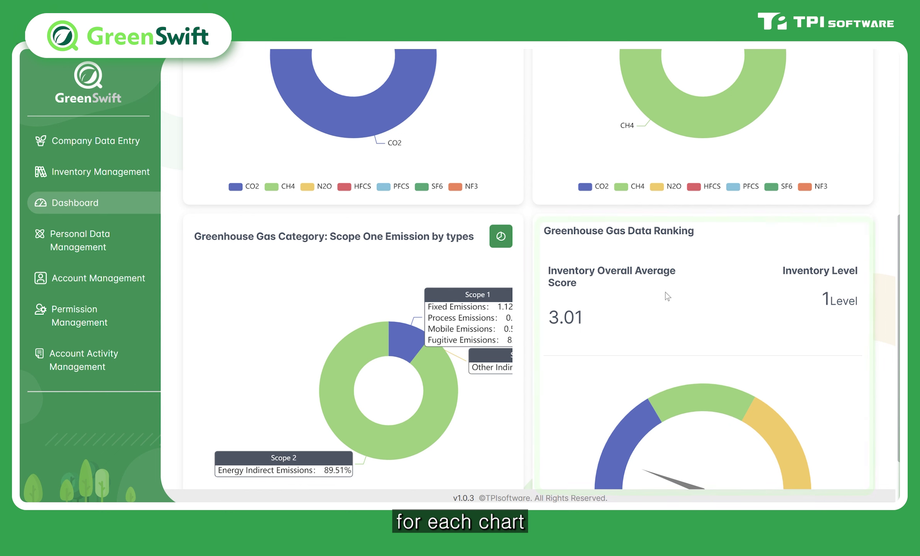
{"action": "scroll", "coordinate": [668, 296], "scroll_direction": "up", "scroll_amount": 8}
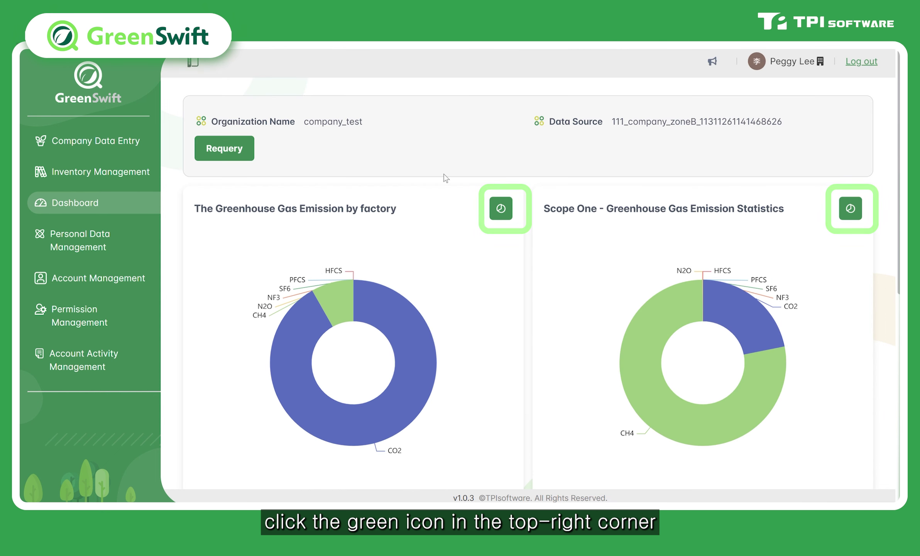
{"action": "left_click", "coordinate": [500, 208]}
{"action": "left_click", "coordinate": [851, 208]}
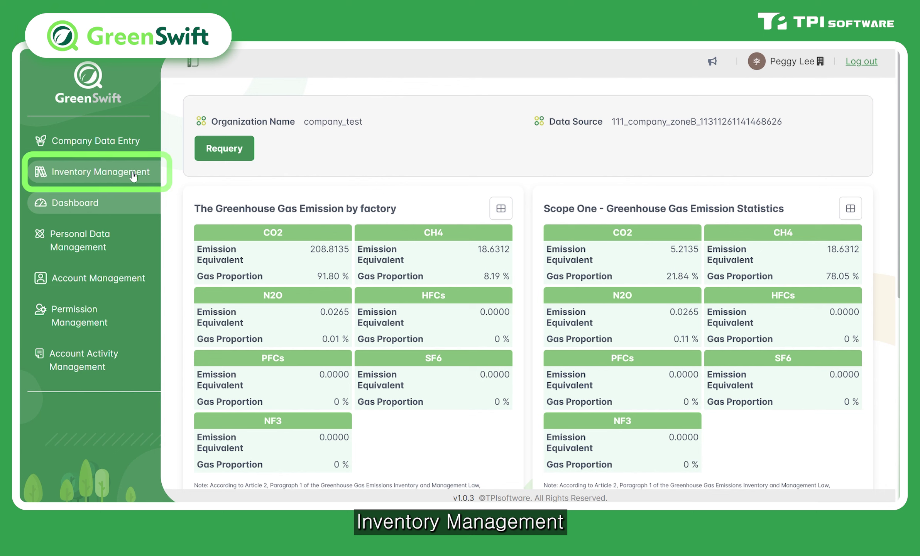
- Start a new plan in Inventory Management with inventory year 2024 and the reason Lawful declaration
{"action": "left_click", "coordinate": [116, 180]}
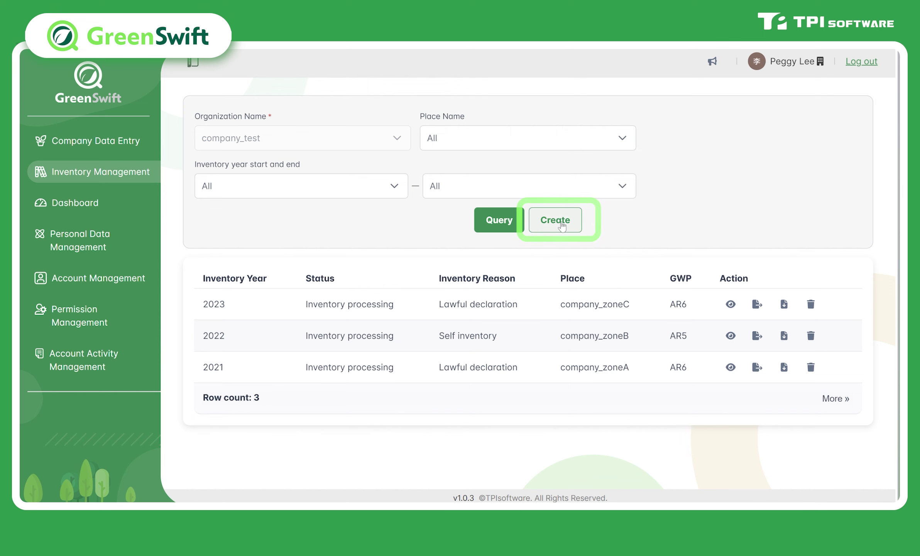
{"action": "left_click", "coordinate": [562, 224]}
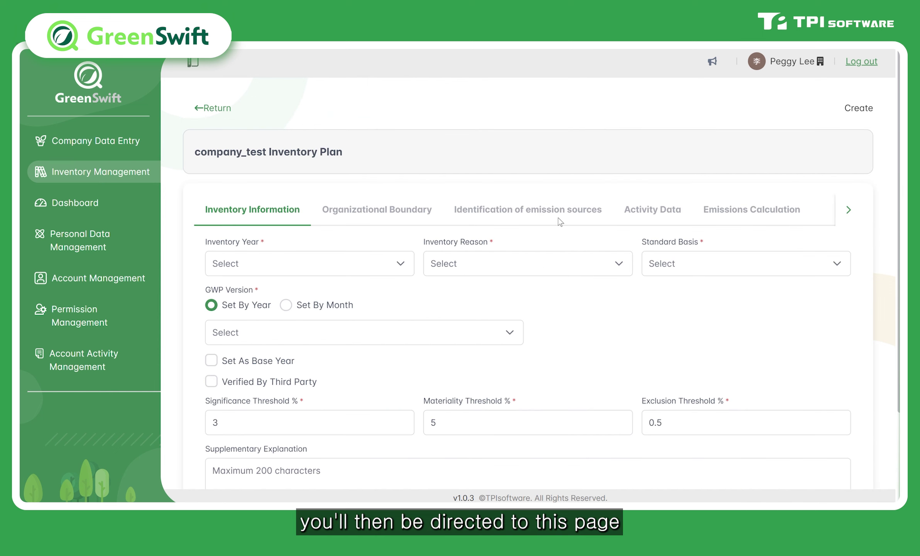
{"action": "left_click", "coordinate": [302, 269]}
{"action": "scroll", "coordinate": [298, 313], "scroll_direction": "down", "scroll_amount": 5}
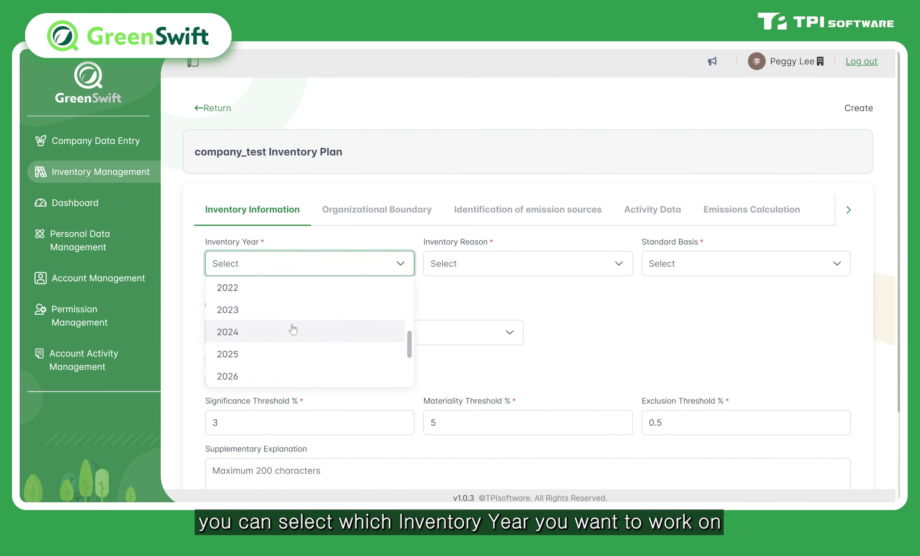
{"action": "left_click", "coordinate": [295, 326]}
{"action": "left_click", "coordinate": [489, 264]}
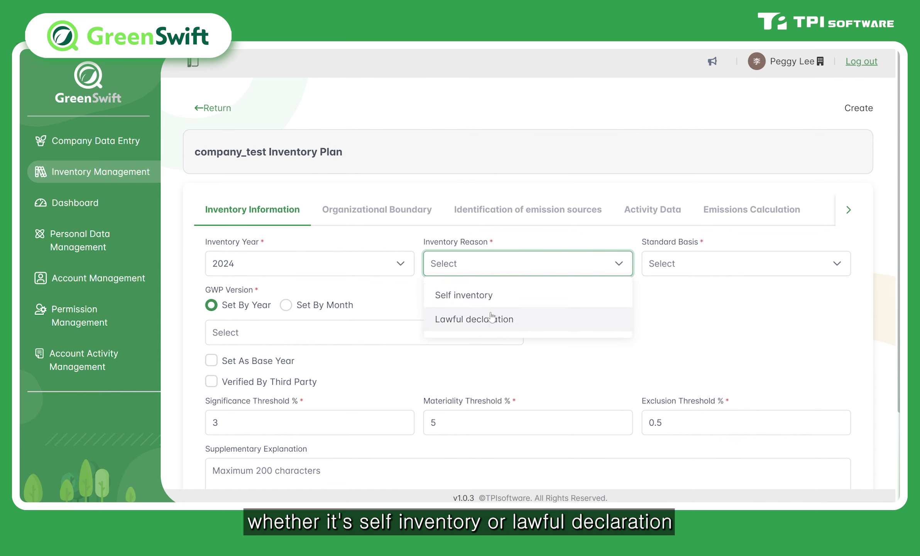
{"action": "left_click", "coordinate": [477, 319]}
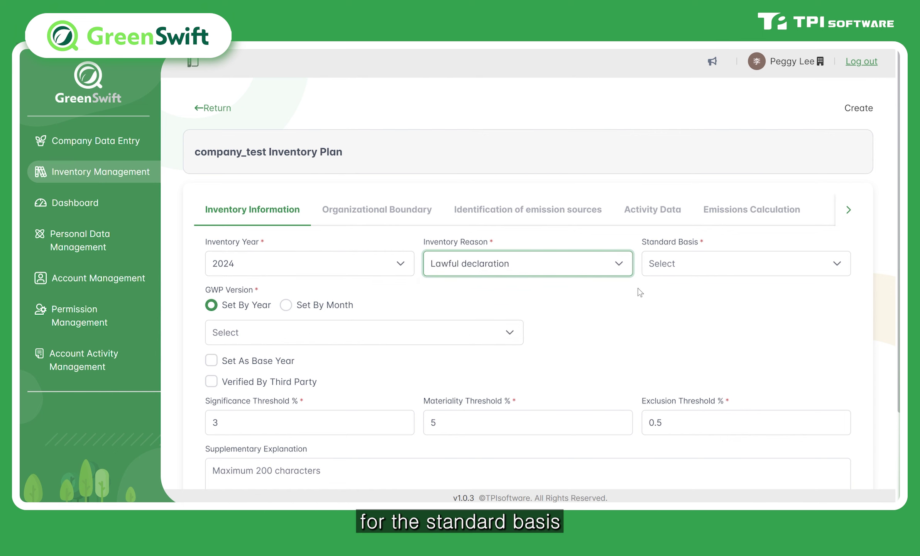
- Set the plan's standard basis to ISO 14064-1:2018 and its yearly GWP version to AR6
{"action": "left_click", "coordinate": [706, 261]}
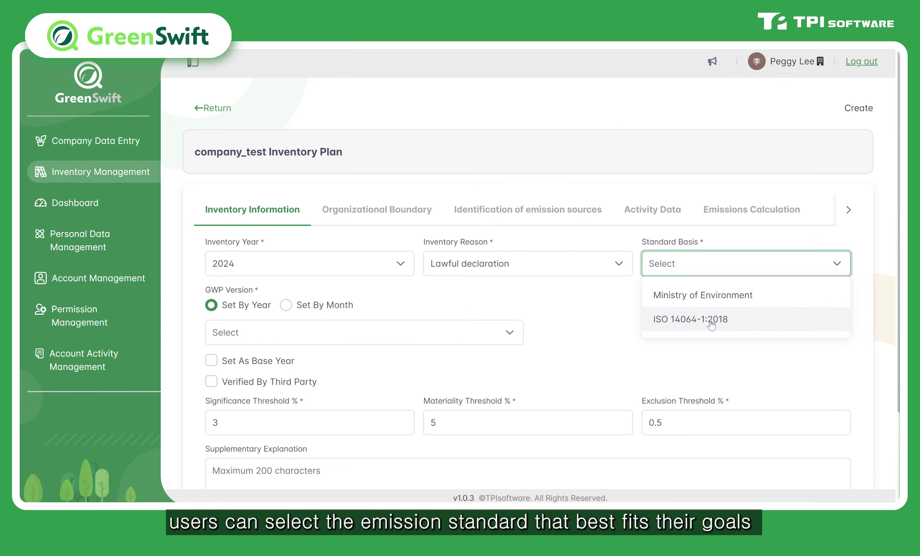
{"action": "left_click", "coordinate": [711, 326]}
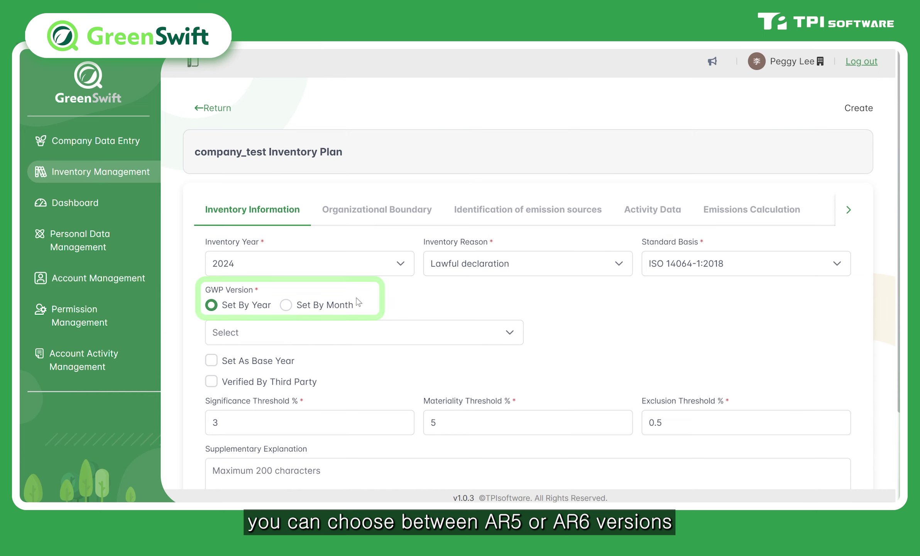
{"action": "left_click", "coordinate": [336, 332]}
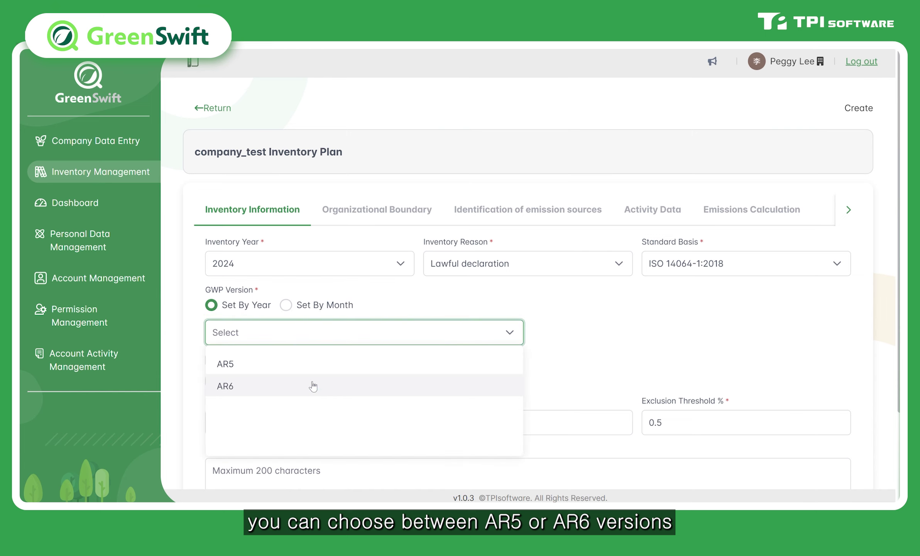
{"action": "left_click", "coordinate": [313, 386]}
- Mark the plan as base year and verified by third party, with BV as the verification agency
{"action": "scroll", "coordinate": [411, 308], "scroll_direction": "down", "scroll_amount": 3}
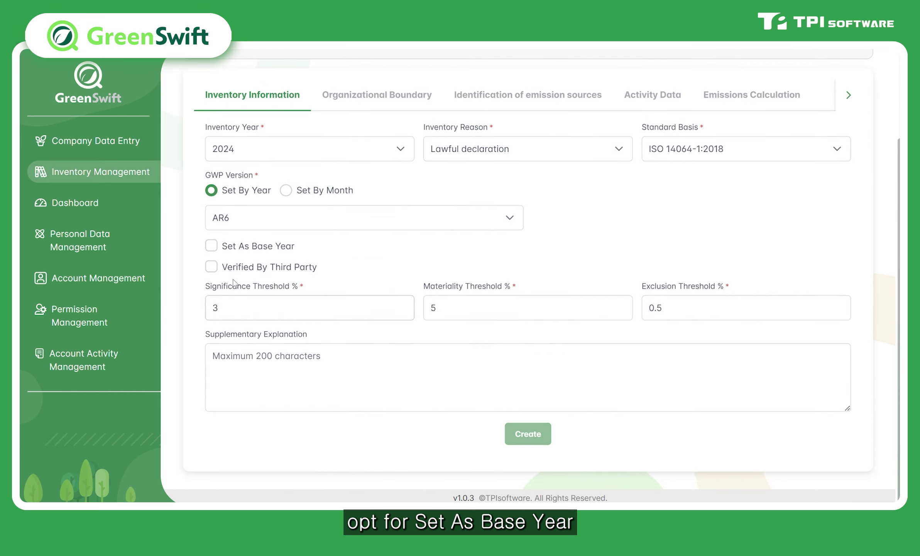
{"action": "left_click", "coordinate": [214, 248]}
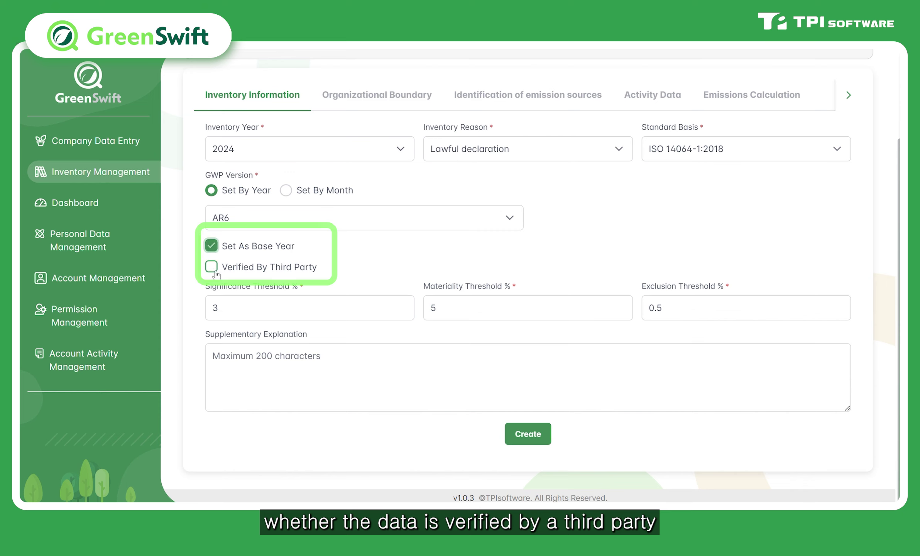
{"action": "left_click", "coordinate": [215, 270]}
{"action": "left_click", "coordinate": [228, 306]}
{"action": "type", "text": "BV"}
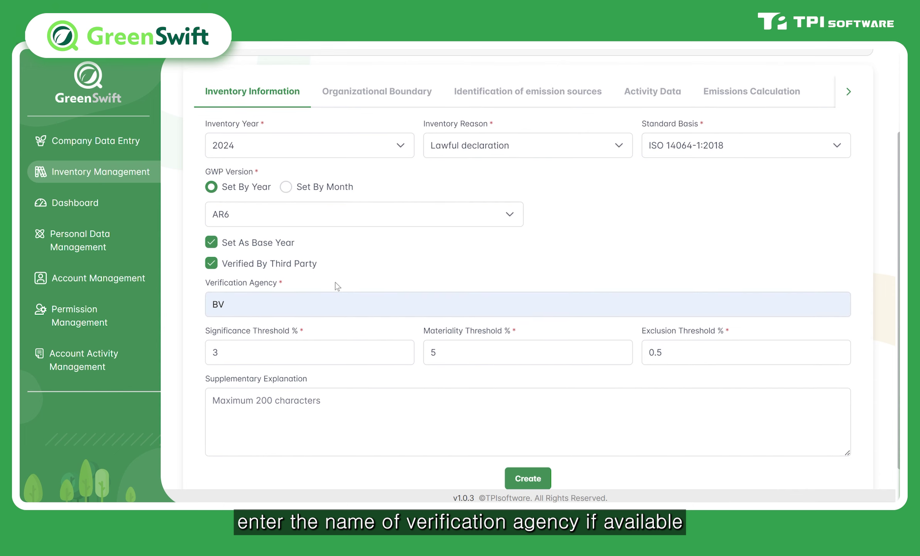
- Review the plan's significance, materiality and exclusion threshold fields
{"action": "scroll", "coordinate": [335, 286], "scroll_direction": "down", "scroll_amount": 1}
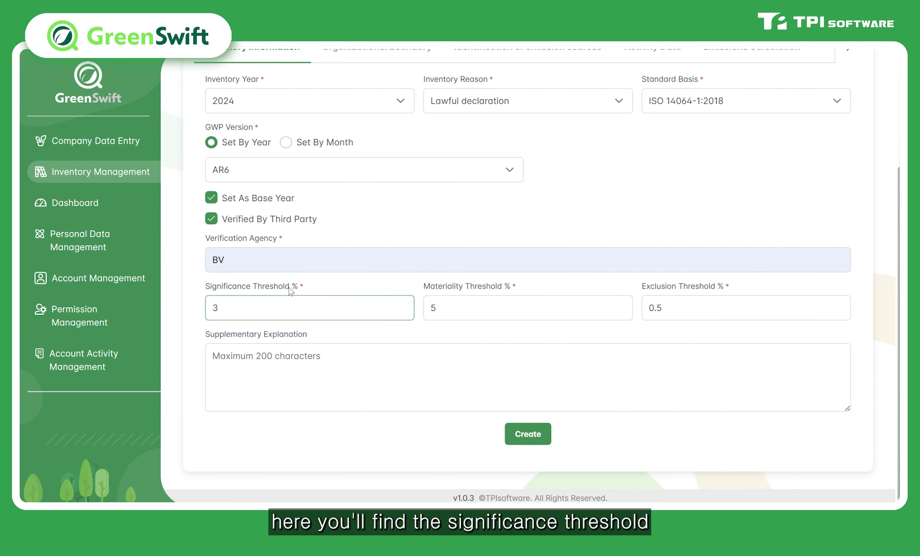
{"action": "left_click", "coordinate": [586, 291]}
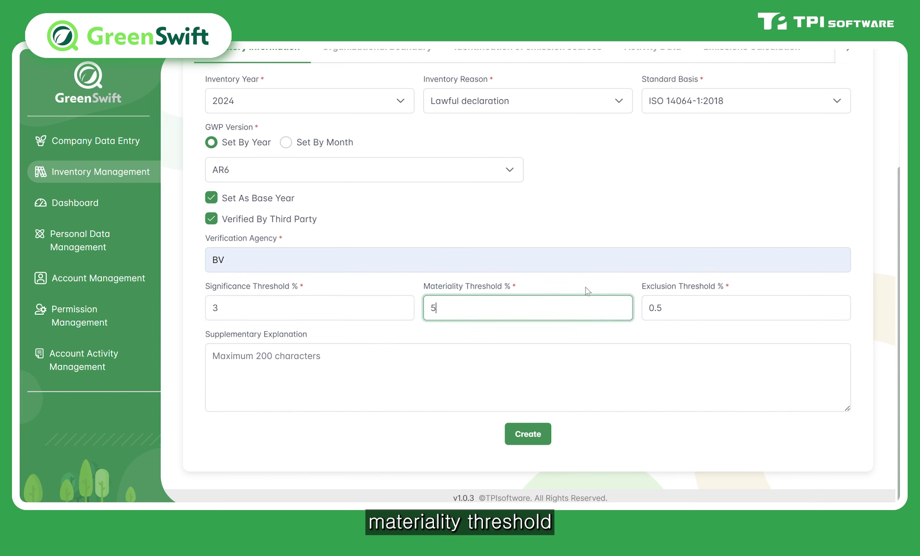
{"action": "left_click", "coordinate": [657, 289]}
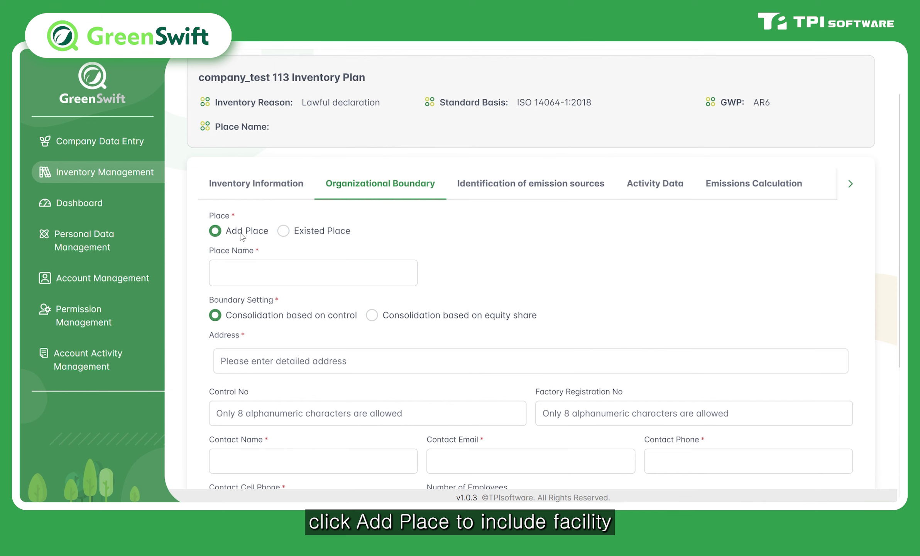
- Choose the existing place company_zoneA for the organizational boundary and review its filled-in details
{"action": "left_click", "coordinate": [285, 234]}
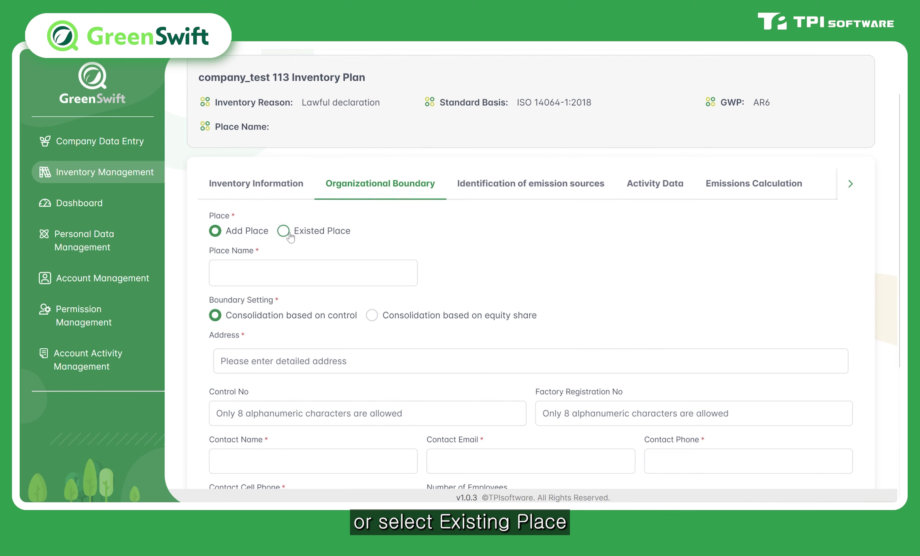
{"action": "left_click", "coordinate": [284, 273]}
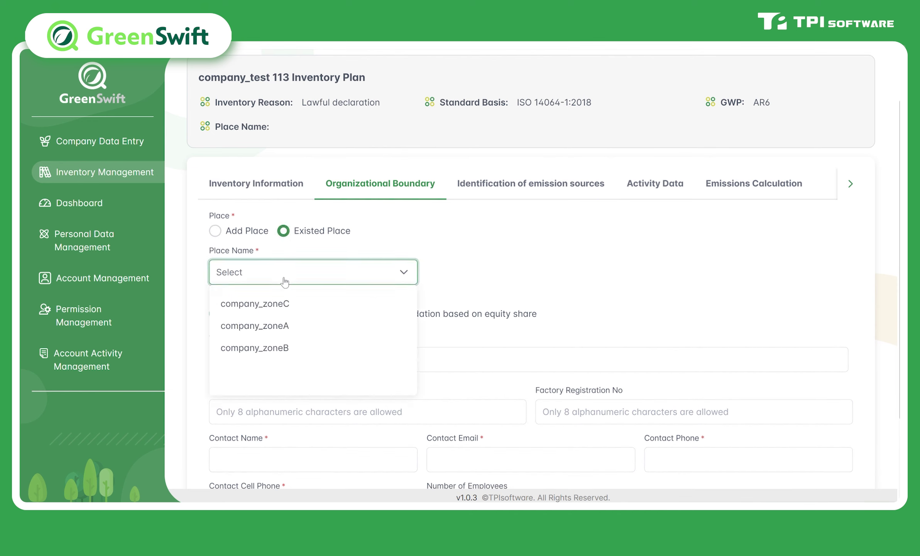
{"action": "left_click", "coordinate": [285, 326]}
{"action": "scroll", "coordinate": [456, 318], "scroll_direction": "down", "scroll_amount": 3}
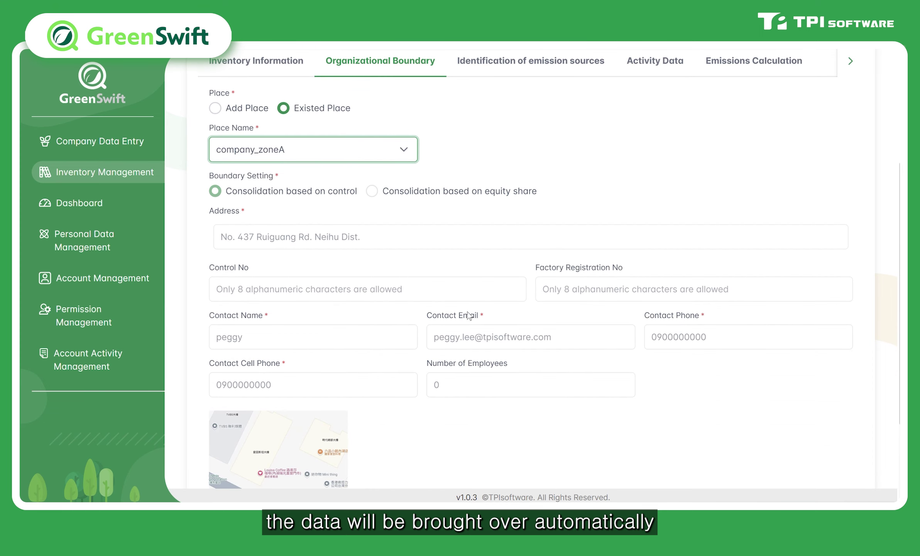
{"action": "scroll", "coordinate": [468, 315], "scroll_direction": "down", "scroll_amount": 3}
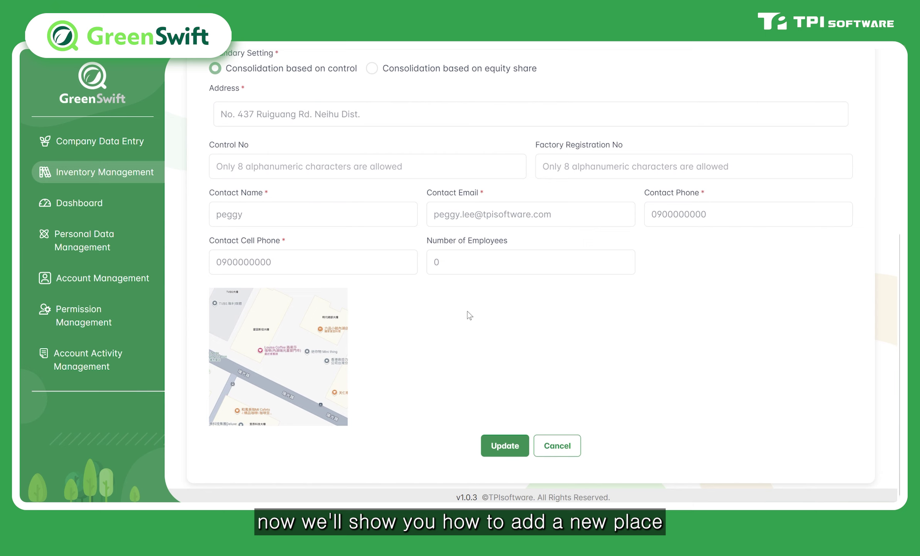
- Add a new place named company_D instead, with its boundary setting as consolidation based on control
{"action": "scroll", "coordinate": [470, 316], "scroll_direction": "up", "scroll_amount": 6}
{"action": "left_click", "coordinate": [215, 169]}
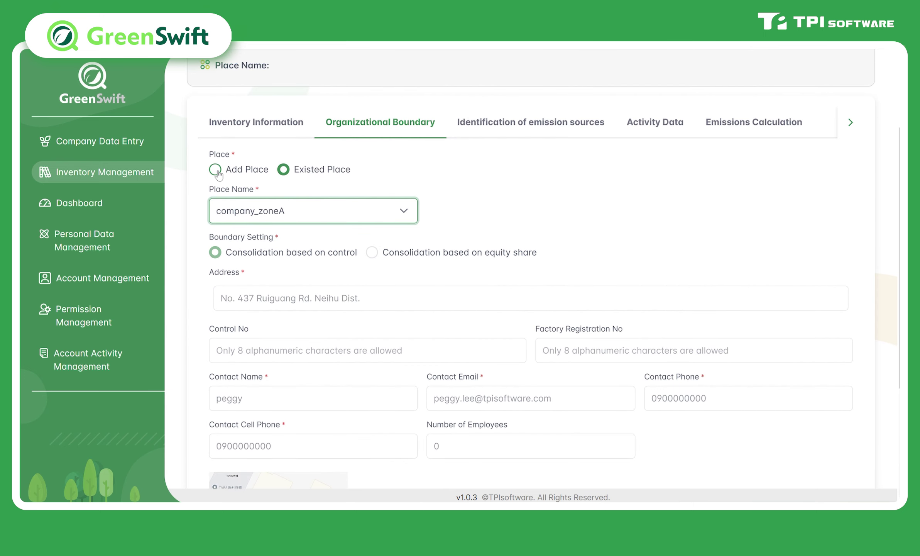
{"action": "left_click", "coordinate": [277, 216]}
{"action": "type", "text": "company_D"}
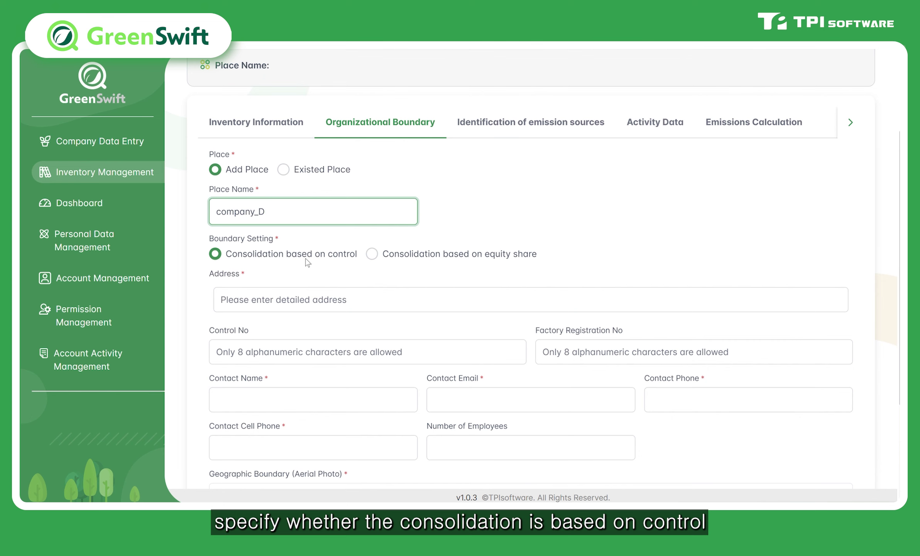
{"action": "left_click", "coordinate": [374, 256]}
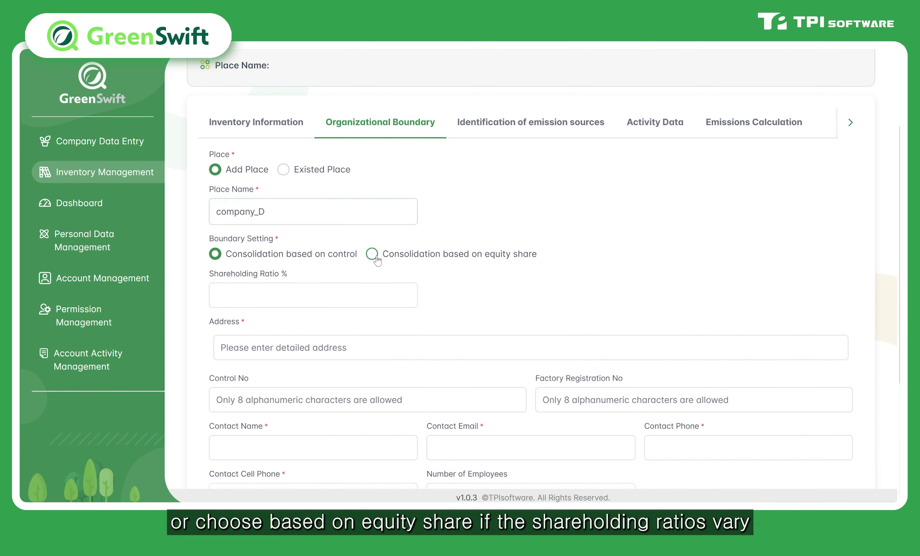
{"action": "left_click", "coordinate": [213, 255]}
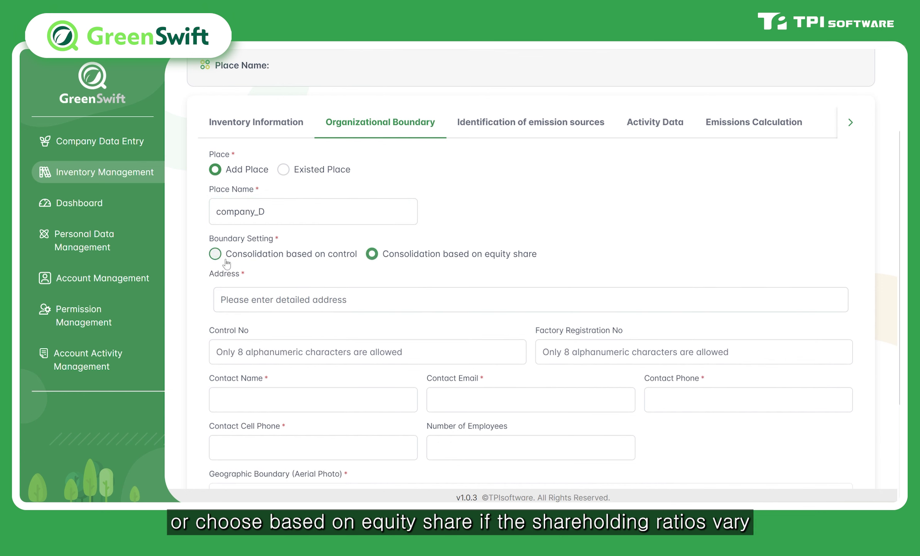
- Fill in the new place's address, leaving the control number and factory registration number blank
{"action": "left_click", "coordinate": [315, 311]}
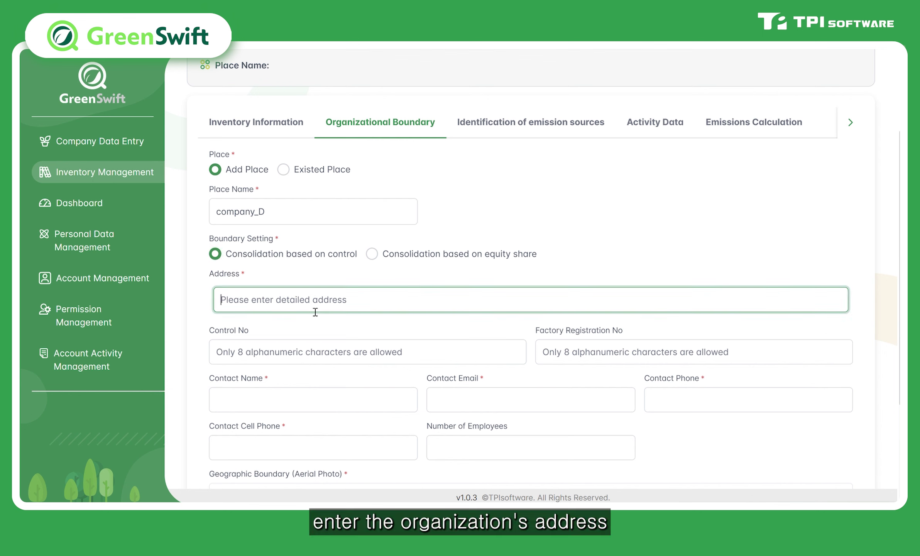
{"action": "left_click", "coordinate": [325, 361]}
{"action": "left_click", "coordinate": [327, 339]}
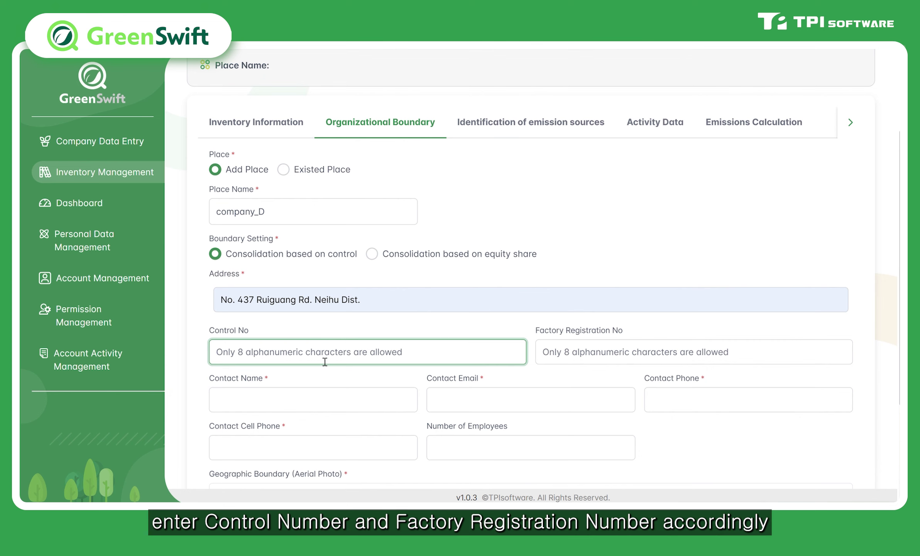
{"action": "left_click", "coordinate": [580, 365]}
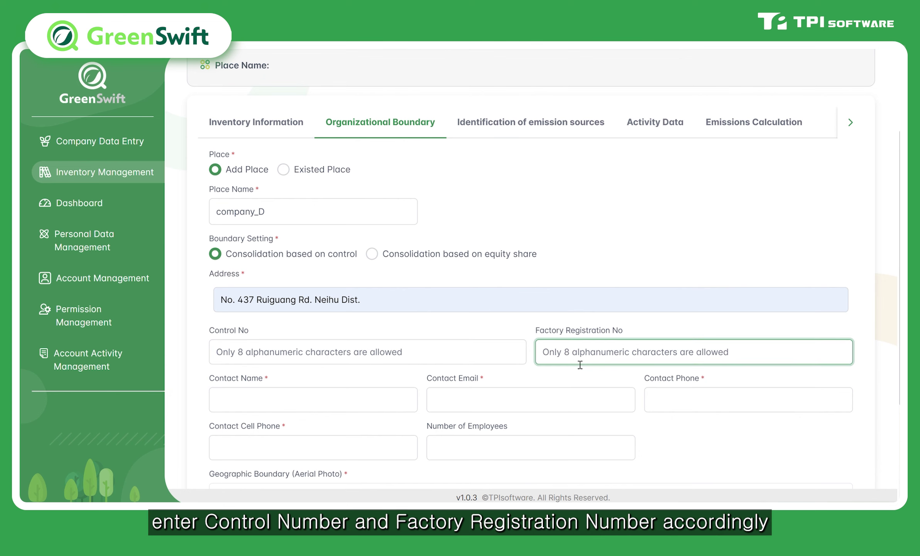
- Fill in the place's contact name, contact email, contact phone and contact cell phone
{"action": "scroll", "coordinate": [580, 365], "scroll_direction": "down", "scroll_amount": 1}
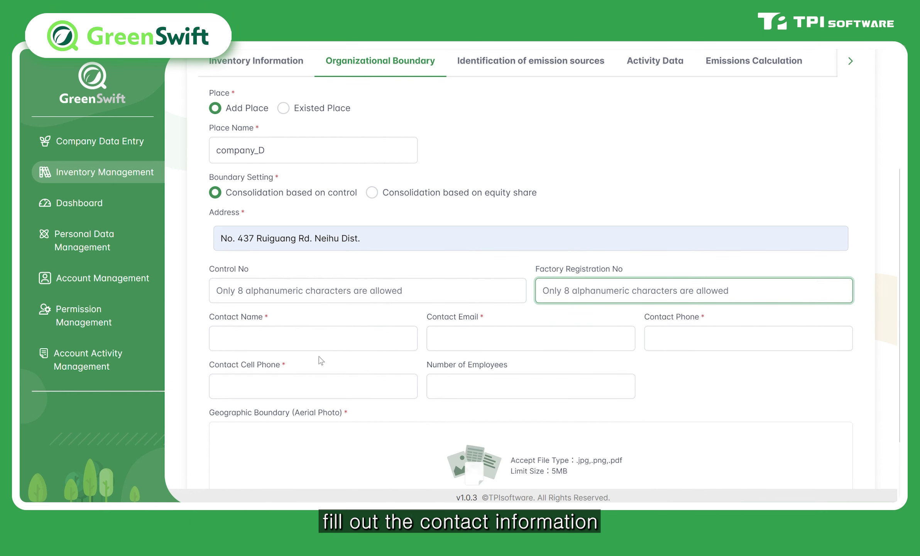
{"action": "left_click", "coordinate": [315, 347]}
{"action": "left_click", "coordinate": [316, 363]}
{"action": "left_click", "coordinate": [472, 347]}
{"action": "left_click", "coordinate": [472, 362]}
{"action": "left_click", "coordinate": [721, 347]}
{"action": "left_click", "coordinate": [721, 370]}
{"action": "left_click", "coordinate": [346, 386]}
{"action": "type", "text": "0900000000"}
- Upload a map image as the geographic boundary's aerial photo and save the organizational boundary with Update
{"action": "scroll", "coordinate": [431, 332], "scroll_direction": "down", "scroll_amount": 3}
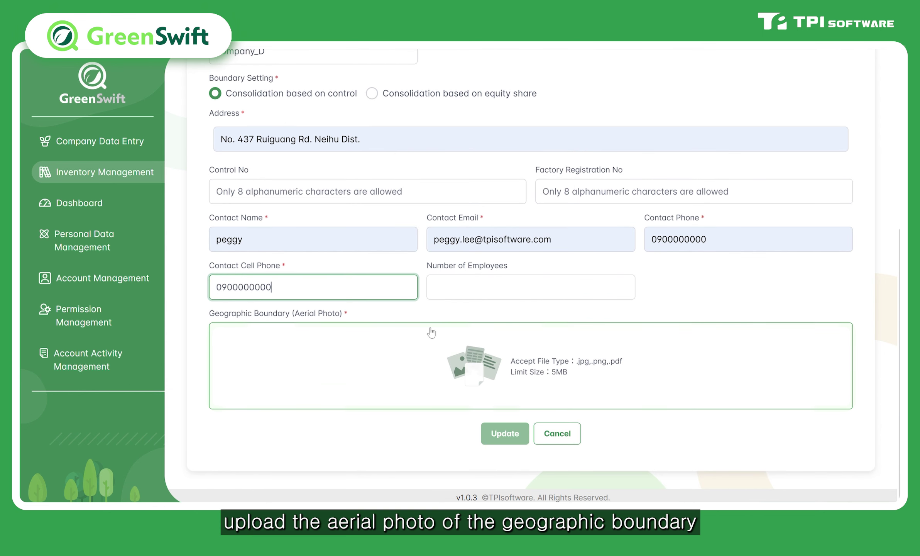
{"action": "left_click", "coordinate": [431, 382]}
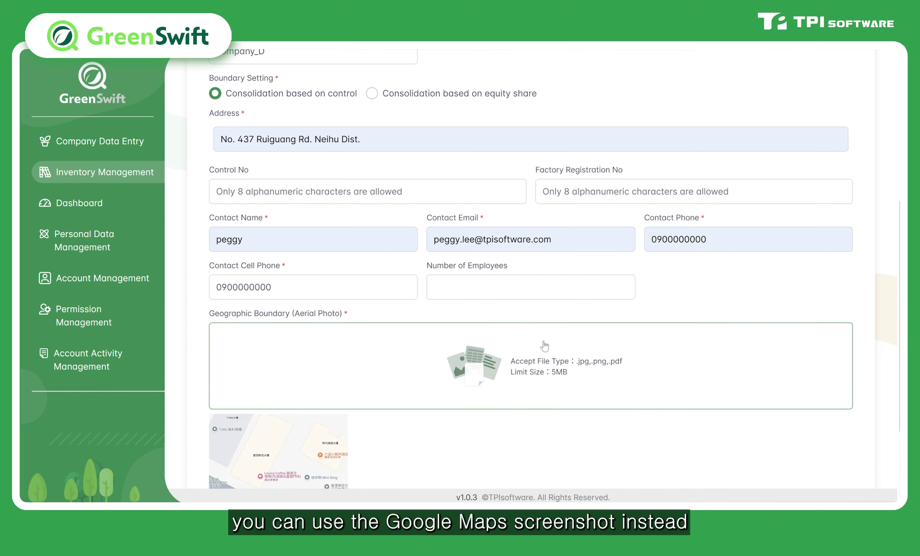
{"action": "scroll", "coordinate": [522, 345], "scroll_direction": "down", "scroll_amount": 2}
{"action": "scroll", "coordinate": [521, 345], "scroll_direction": "down", "scroll_amount": 2}
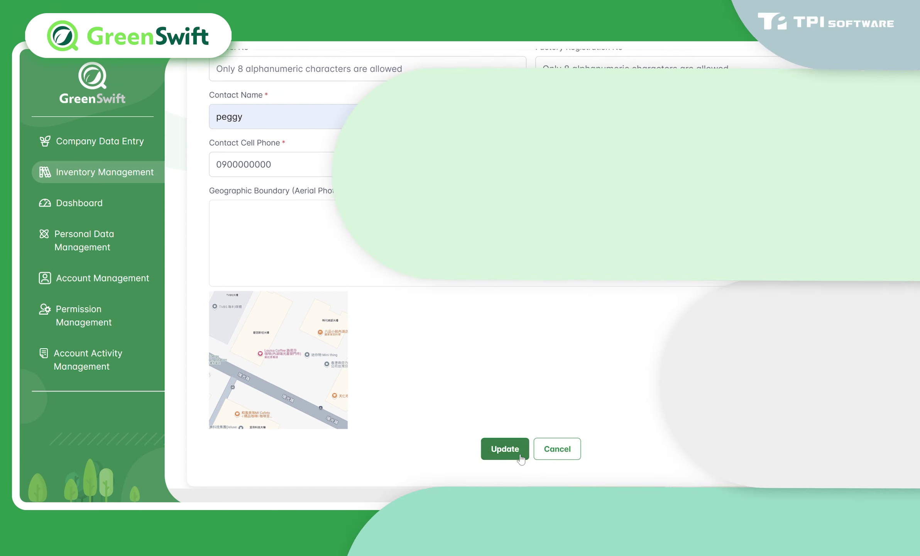
{"action": "left_click", "coordinate": [517, 454]}
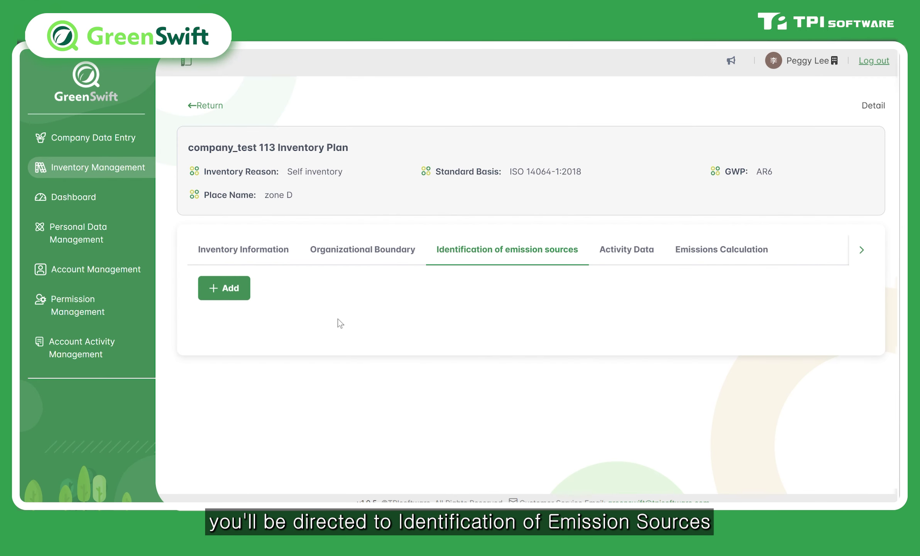
- Start a new emission source with scope Category 1: Direct GHG emissions and removal and source type Mobile combustion
{"action": "left_click", "coordinate": [239, 290]}
{"action": "left_click", "coordinate": [370, 128]}
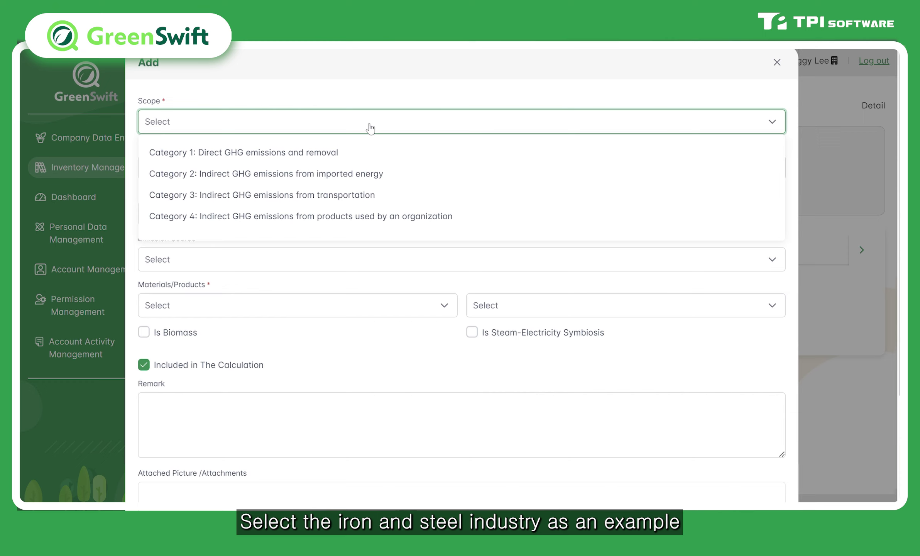
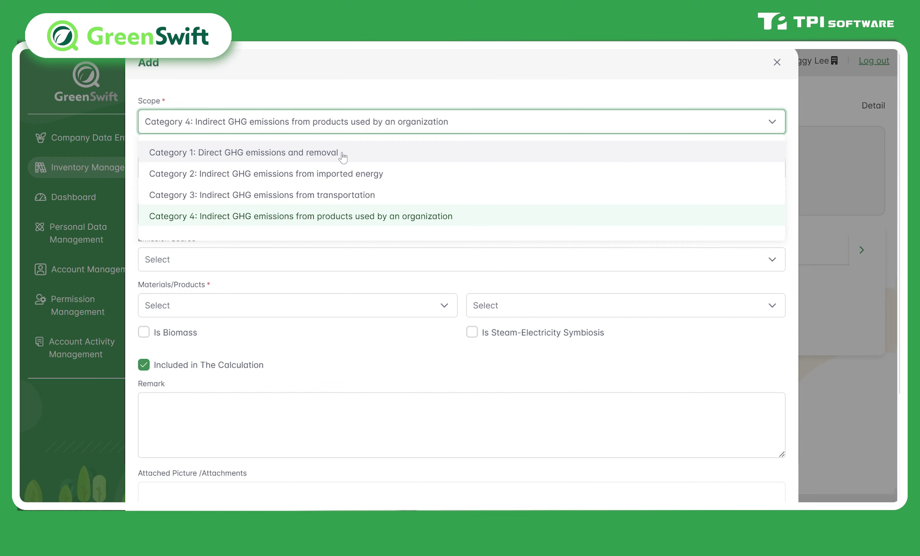
{"action": "left_click", "coordinate": [342, 154]}
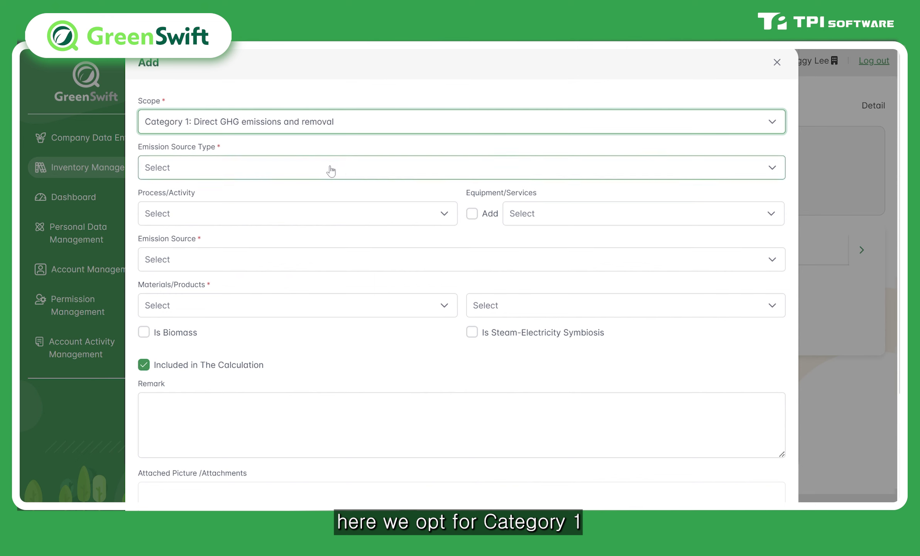
{"action": "left_click", "coordinate": [328, 168]}
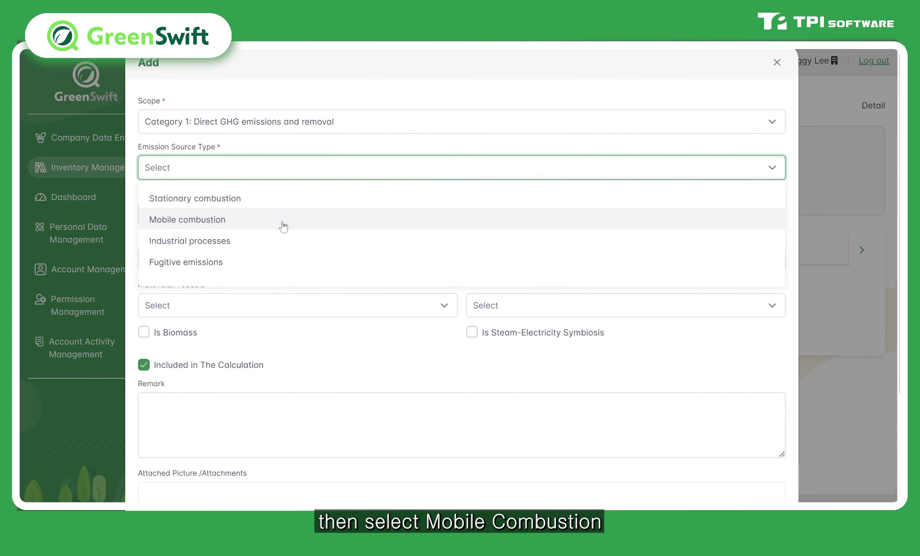
{"action": "left_click", "coordinate": [283, 226]}
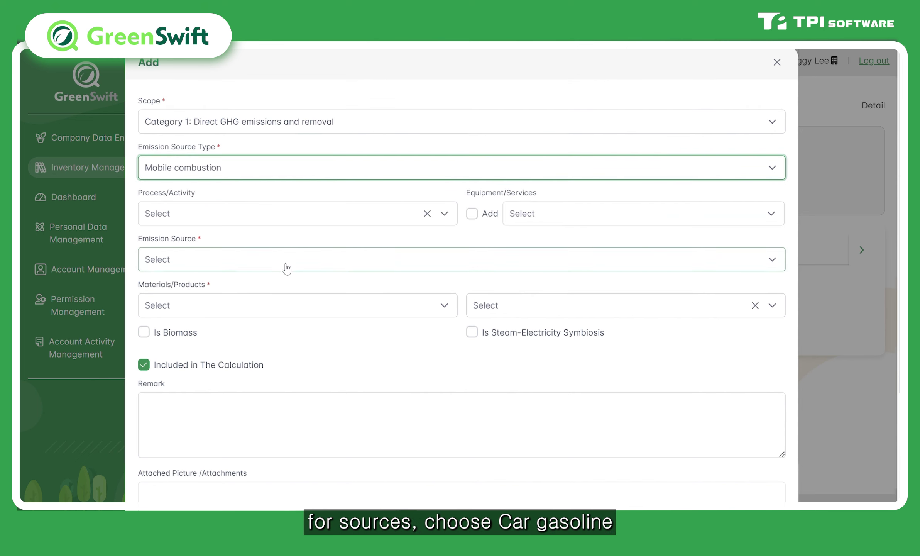
- Set the emission source to Car gasoline and its materials/products to 1. Raw fuel materials, Automotive gasoline
{"action": "left_click", "coordinate": [287, 264]}
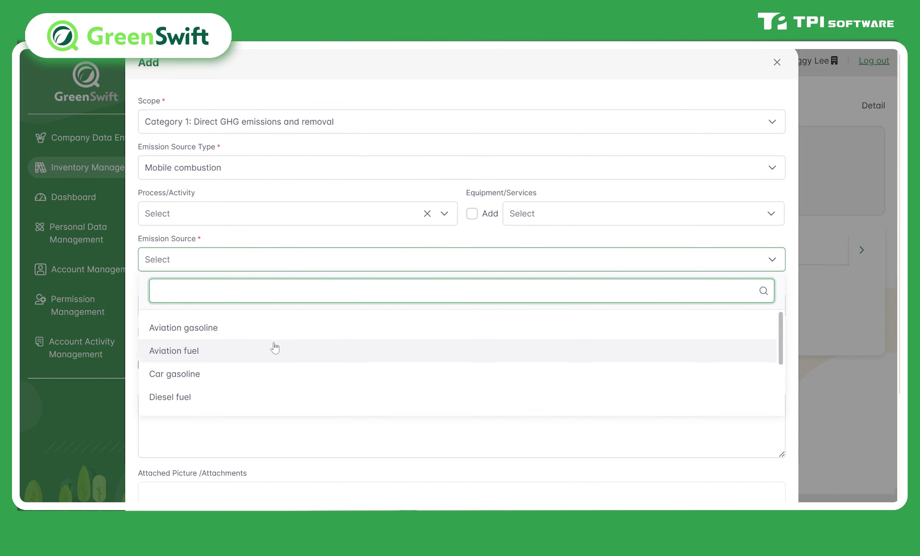
{"action": "left_click", "coordinate": [268, 368]}
{"action": "left_click", "coordinate": [273, 305]}
{"action": "left_click", "coordinate": [273, 334]}
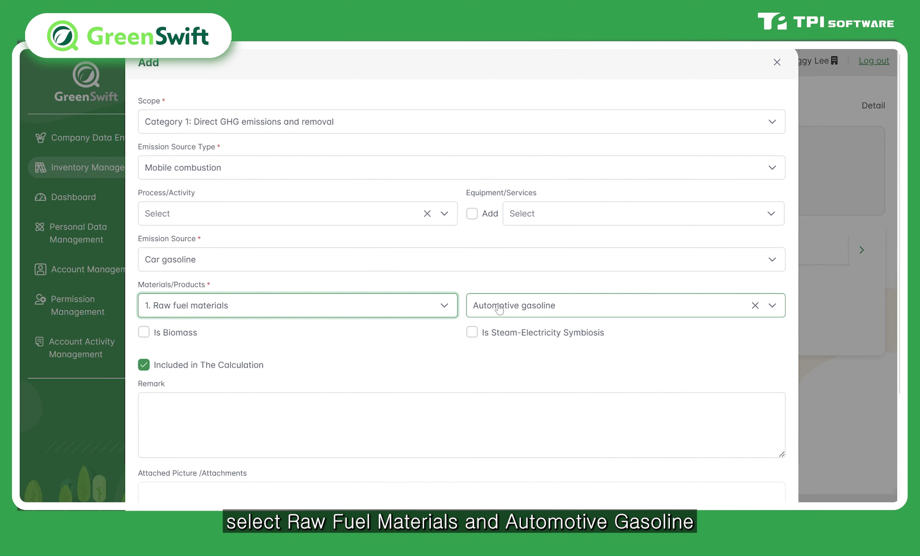
{"action": "left_click", "coordinate": [153, 338]}
{"action": "left_click", "coordinate": [154, 338]}
{"action": "left_click", "coordinate": [476, 338]}
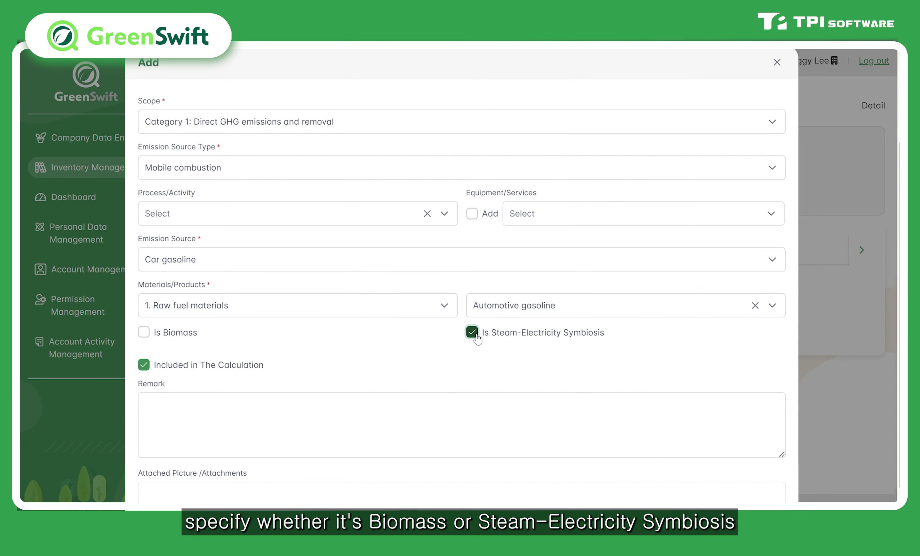
{"action": "left_click", "coordinate": [475, 334]}
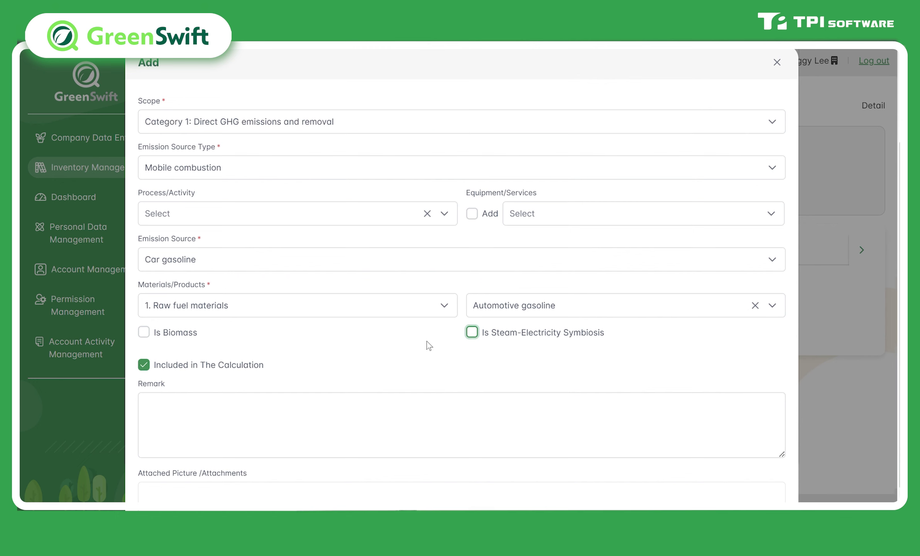
- Attach a photo of the company vehicle to the car gasoline source, leaving the remark blank, and confirm the entry
{"action": "scroll", "coordinate": [426, 346], "scroll_direction": "down", "scroll_amount": 3}
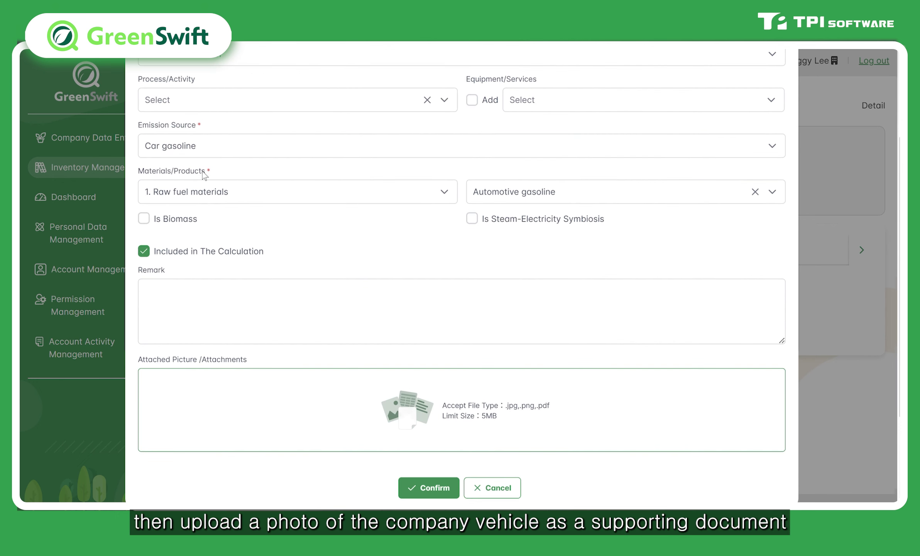
{"action": "left_click", "coordinate": [554, 279]}
{"action": "scroll", "coordinate": [511, 328], "scroll_direction": "down", "scroll_amount": 3}
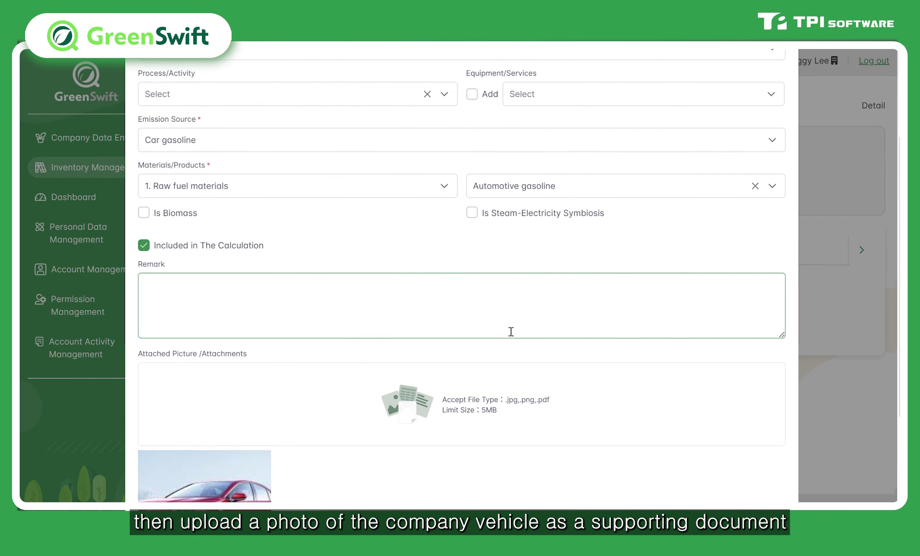
{"action": "left_click", "coordinate": [445, 493]}
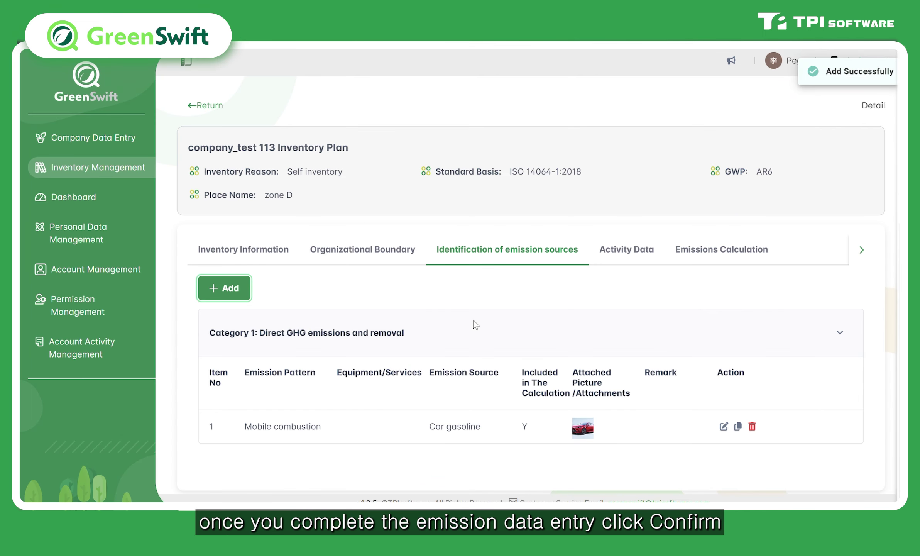
- Start another emission source with scope Category 2: Indirect GHG emissions from imported energy and source type Electricity from Taiwan Power Company
{"action": "left_click", "coordinate": [224, 288]}
{"action": "left_click", "coordinate": [312, 128]}
{"action": "left_click", "coordinate": [307, 172]}
{"action": "left_click", "coordinate": [290, 167]}
{"action": "left_click", "coordinate": [273, 201]}
- Choose Electricity from Taiwan Power Company as the emission source, attach the table image, and confirm the entry
{"action": "left_click", "coordinate": [273, 214]}
{"action": "left_click", "coordinate": [270, 244]}
{"action": "left_click", "coordinate": [269, 260]}
{"action": "left_click", "coordinate": [267, 292]}
{"action": "scroll", "coordinate": [270, 295], "scroll_direction": "down", "scroll_amount": 3}
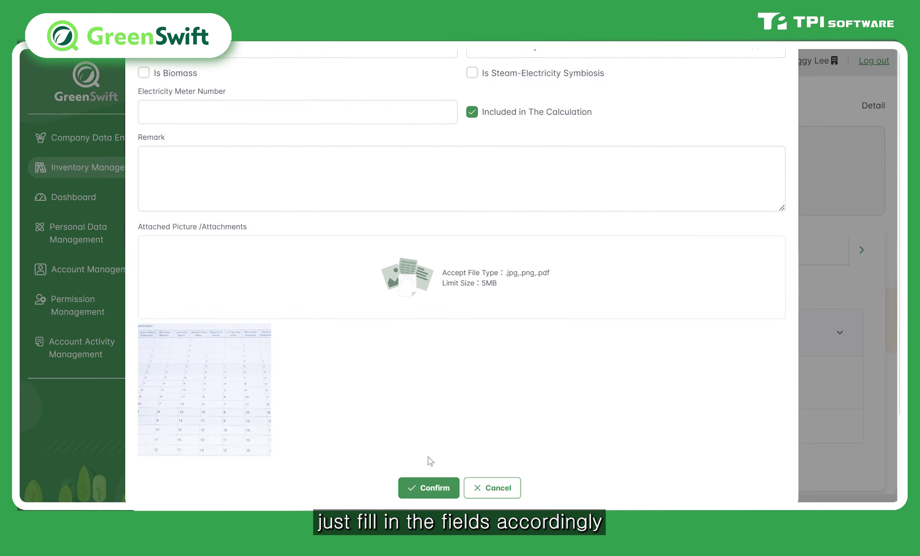
{"action": "left_click", "coordinate": [429, 488]}
- Open the car gasoline source's activity data and set its unit to Liter(l) and measurement method to Financial accounting estimate
{"action": "scroll", "coordinate": [501, 332], "scroll_direction": "down", "scroll_amount": 4}
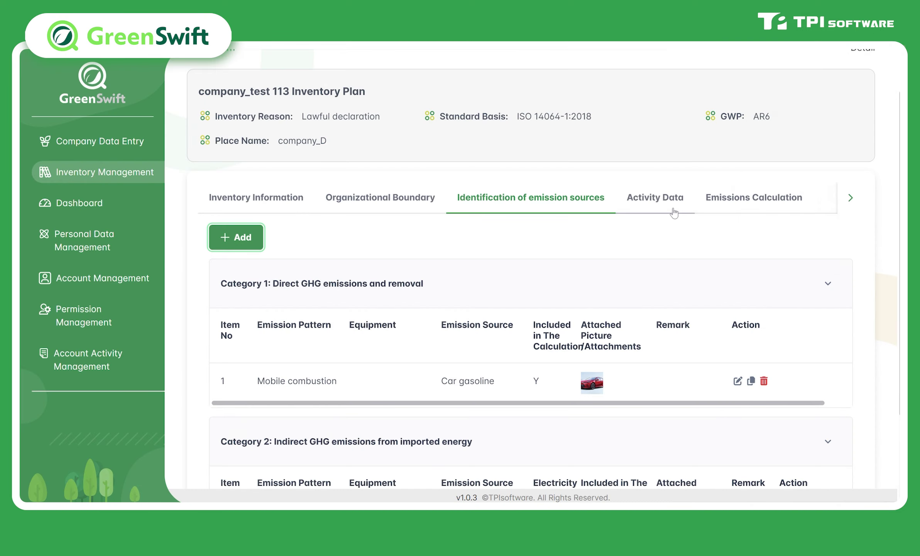
{"action": "left_click", "coordinate": [676, 210]}
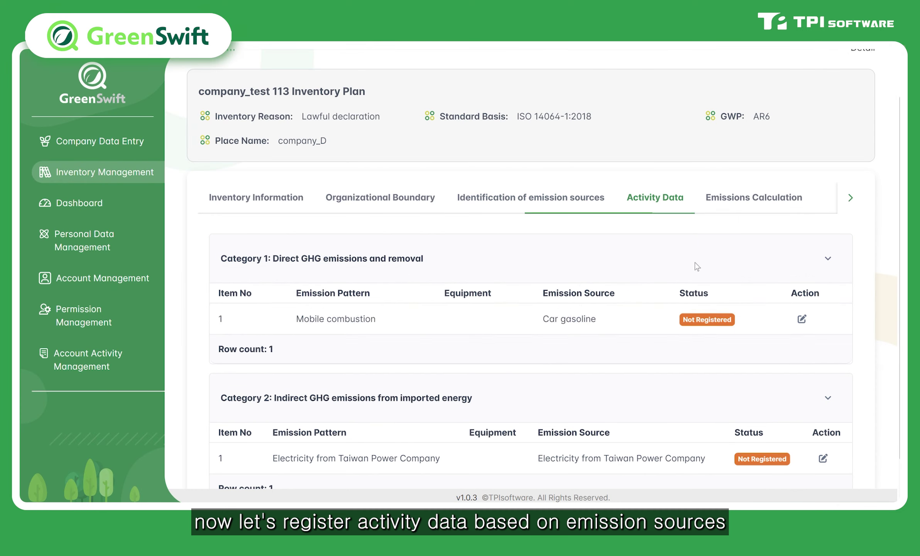
{"action": "scroll", "coordinate": [714, 328], "scroll_direction": "down", "scroll_amount": 2}
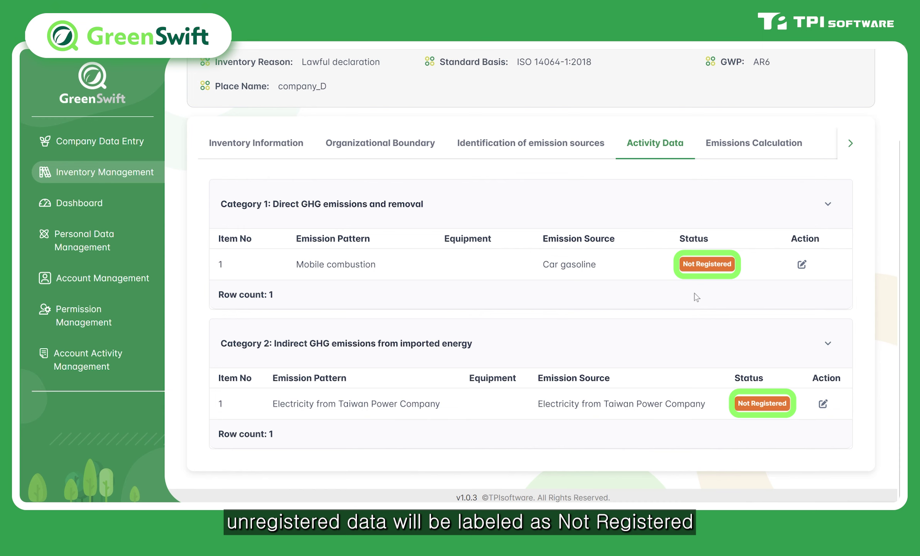
{"action": "left_click", "coordinate": [803, 266]}
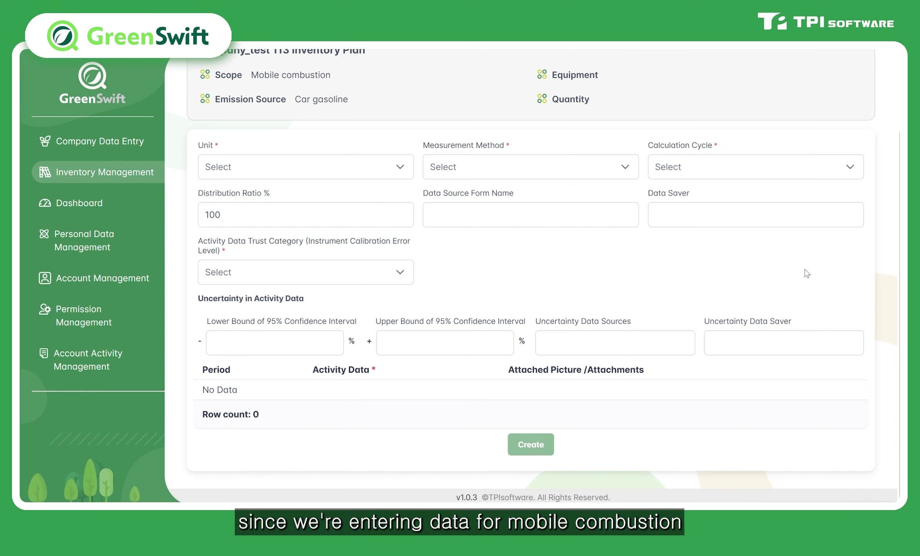
{"action": "left_click", "coordinate": [362, 178]}
{"action": "left_click", "coordinate": [350, 199]}
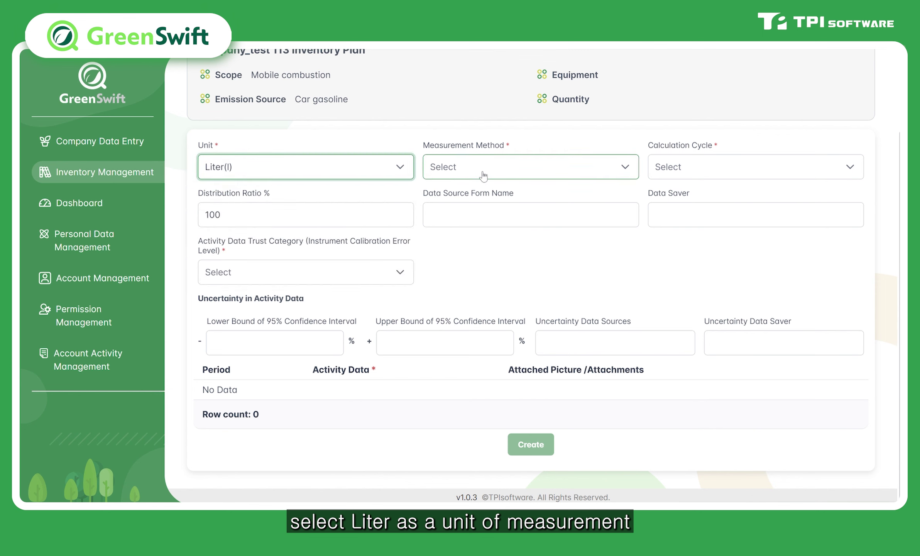
{"action": "left_click", "coordinate": [483, 174]}
{"action": "left_click", "coordinate": [481, 244]}
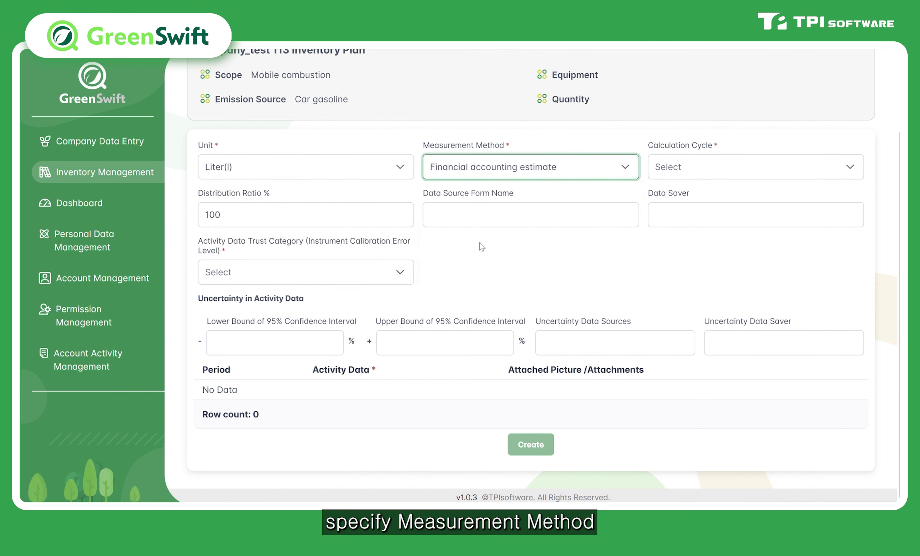
- Set the calculation cycle to Year and the activity data trust category to (3) Not calibrated or not consolidated
{"action": "left_click", "coordinate": [703, 170]}
{"action": "left_click", "coordinate": [696, 198]}
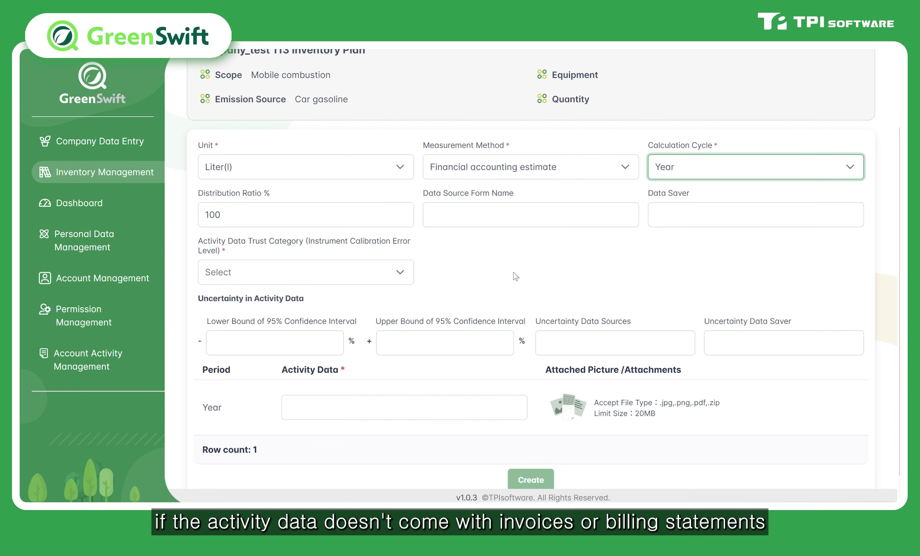
{"action": "left_click", "coordinate": [312, 273]}
{"action": "left_click", "coordinate": [285, 391]}
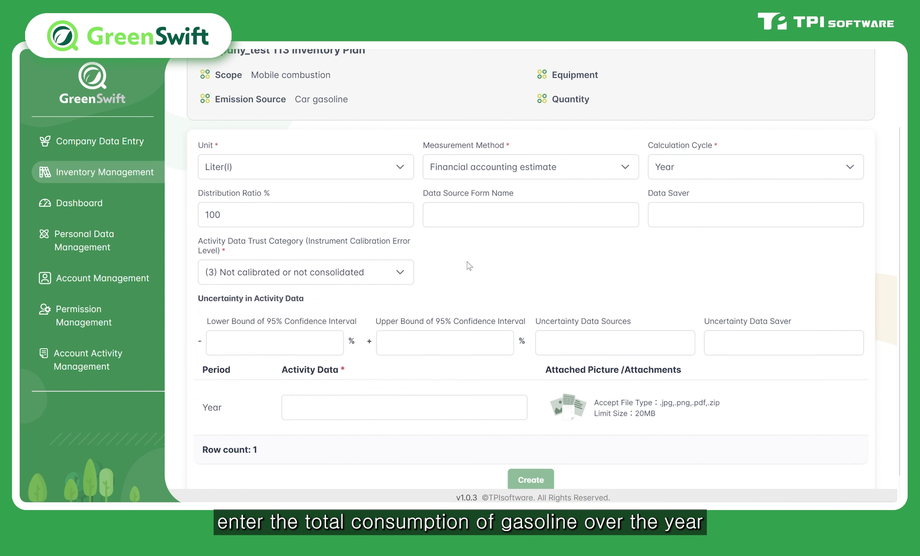
- Enter 600 as the yearly activity data for car gasoline and create the record
{"action": "scroll", "coordinate": [467, 262], "scroll_direction": "down", "scroll_amount": 1}
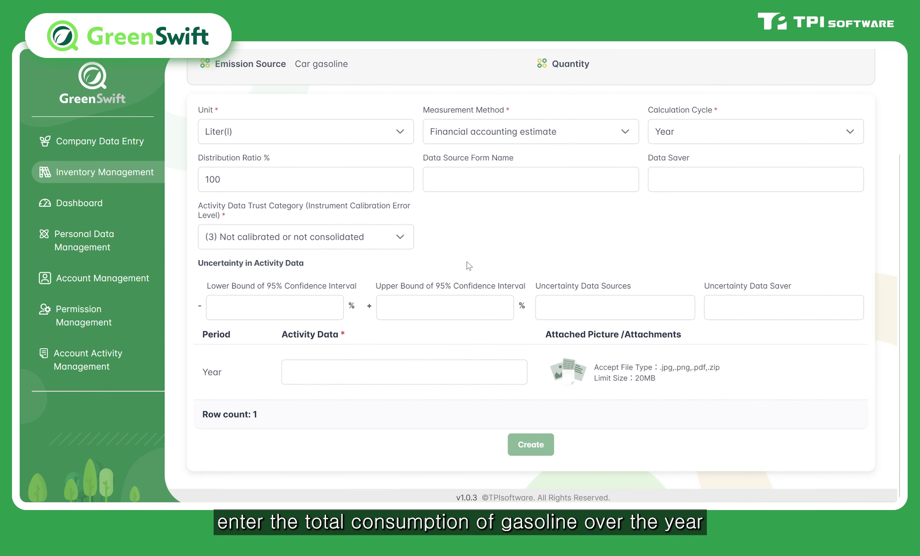
{"action": "left_click", "coordinate": [369, 371]}
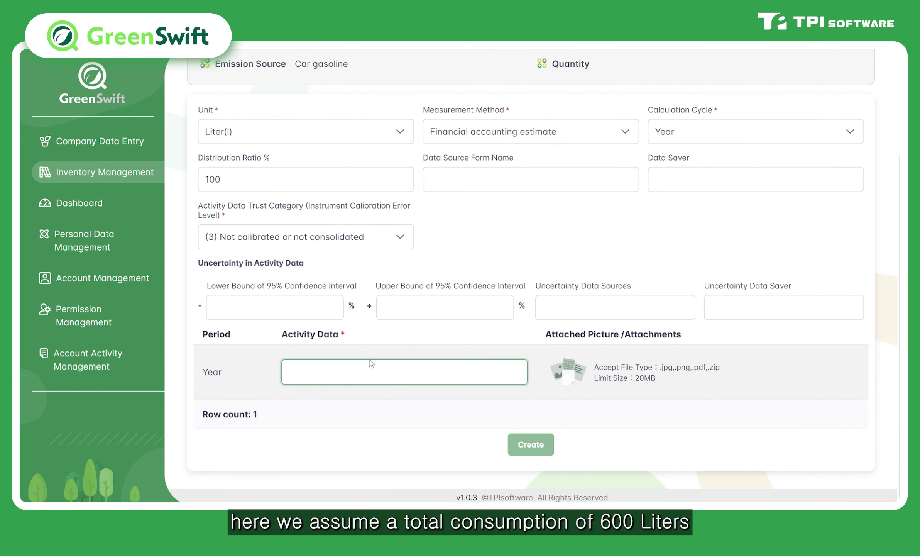
{"action": "type", "text": "600"}
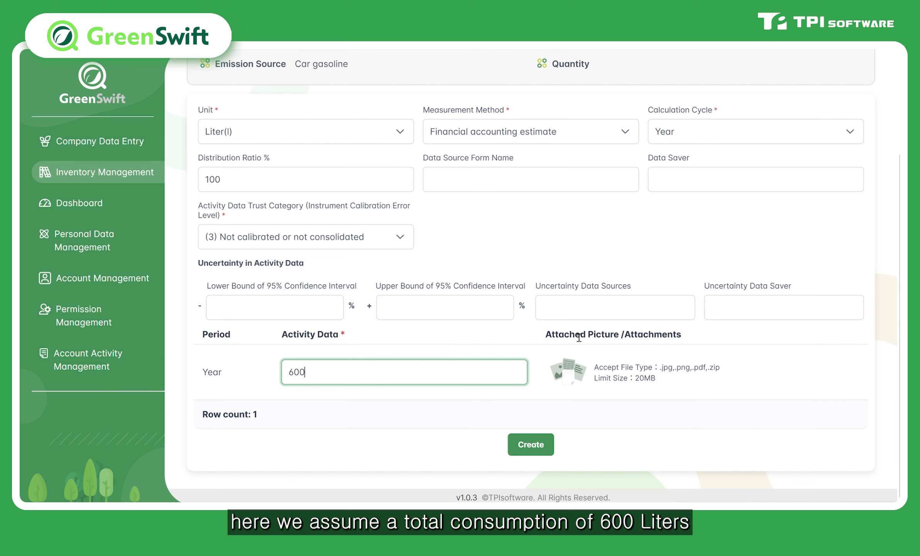
{"action": "left_click", "coordinate": [575, 461]}
{"action": "left_click", "coordinate": [538, 448]}
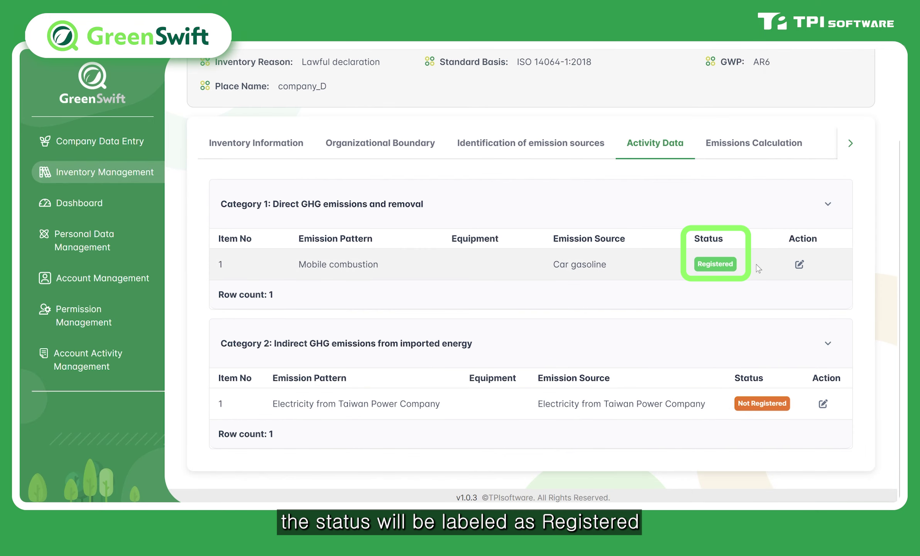
- Open the Category 2 electricity source's activity data and set its unit to Megawatt-hour(mwh) and measurement method to Continuous measurement
{"action": "left_click", "coordinate": [823, 404]}
{"action": "left_click", "coordinate": [294, 174]}
{"action": "left_click", "coordinate": [290, 230]}
{"action": "left_click", "coordinate": [531, 167]}
{"action": "left_click", "coordinate": [487, 197]}
- Set the calculation cycle to Year, the electricity category to On-grid and the trust category to (1) Externally calibrated
{"action": "left_click", "coordinate": [756, 166]}
{"action": "left_click", "coordinate": [680, 201]}
{"action": "left_click", "coordinate": [305, 215]}
{"action": "left_click", "coordinate": [290, 245]}
{"action": "left_click", "coordinate": [696, 273]}
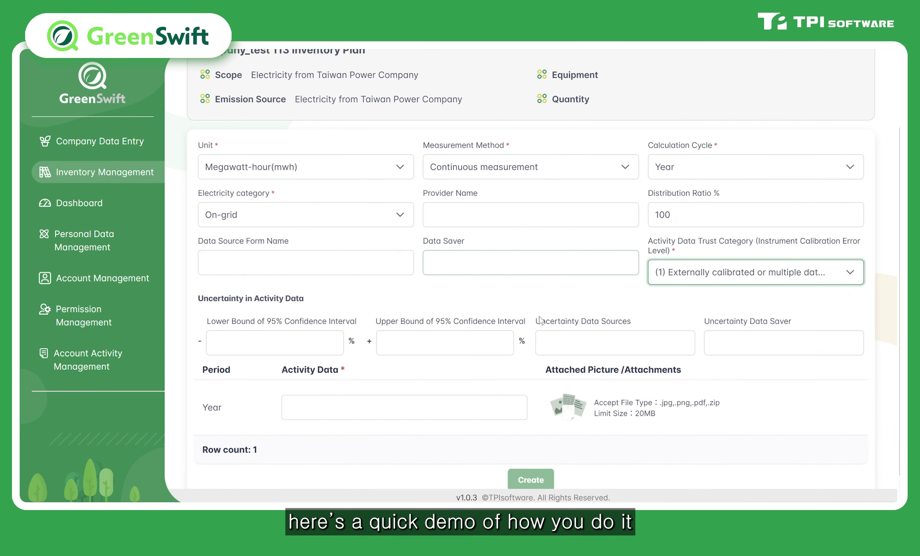
{"action": "left_click", "coordinate": [733, 341]}
- Enter 540 as the yearly activity data for electricity and create the record
{"action": "left_click", "coordinate": [350, 409]}
{"action": "type", "text": "540"}
{"action": "left_click", "coordinate": [545, 480]}
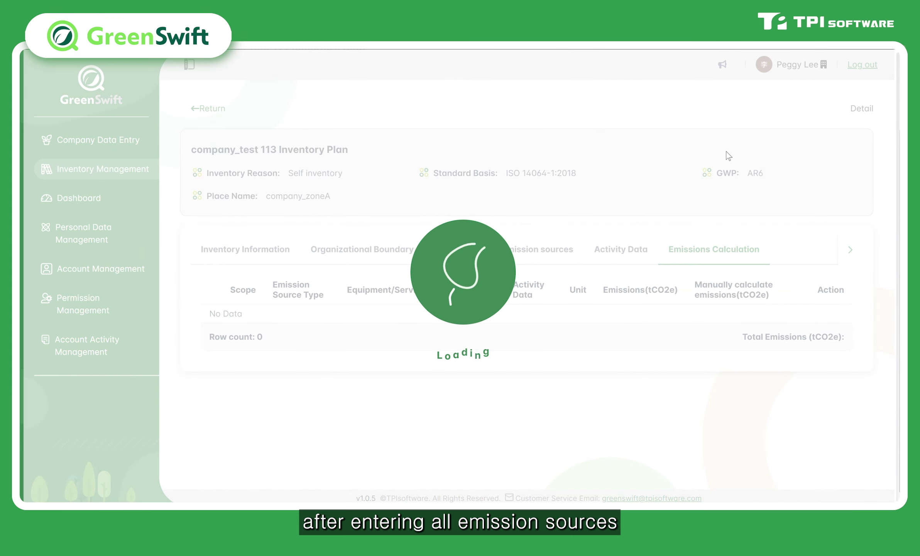
- Examine the emissions calculation details by gas for the car gasoline and electricity sources
{"action": "scroll", "coordinate": [726, 150], "scroll_direction": "down", "scroll_amount": 1}
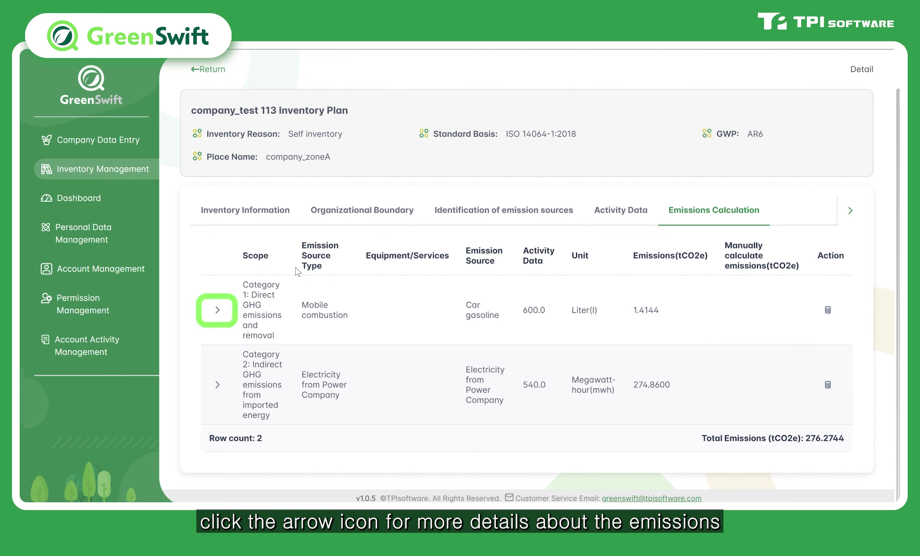
{"action": "left_click", "coordinate": [226, 311]}
{"action": "scroll", "coordinate": [226, 312], "scroll_direction": "down", "scroll_amount": 2}
{"action": "left_click", "coordinate": [225, 418]}
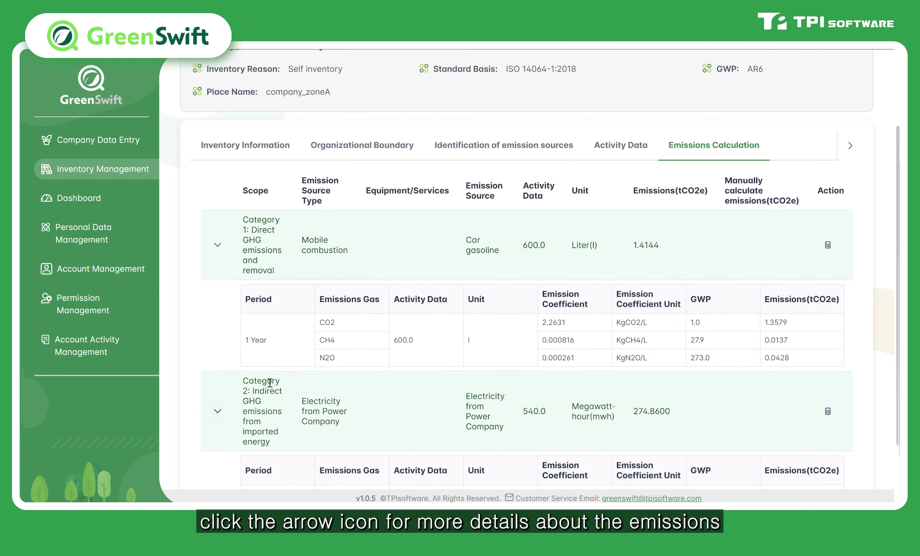
{"action": "scroll", "coordinate": [269, 382], "scroll_direction": "down", "scroll_amount": 2}
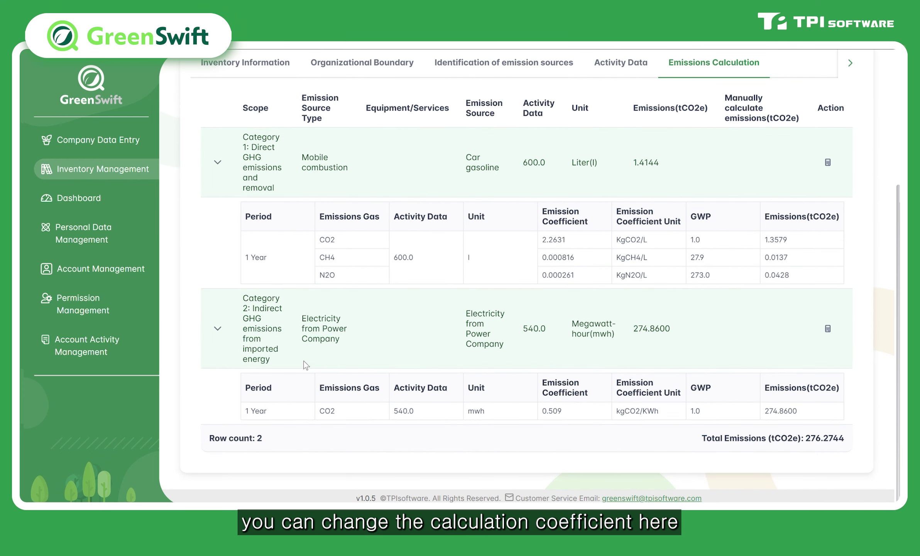
- Change the electricity source's calculation with a custom emission coefficient of 0.6676 and coefficient source "The Vietnamese government"
{"action": "left_click", "coordinate": [833, 329]}
{"action": "left_click", "coordinate": [365, 152]}
{"action": "type", "text": "0.6676"}
{"action": "left_click", "coordinate": [360, 196]}
{"action": "type", "text": "The Vietnamese government"}
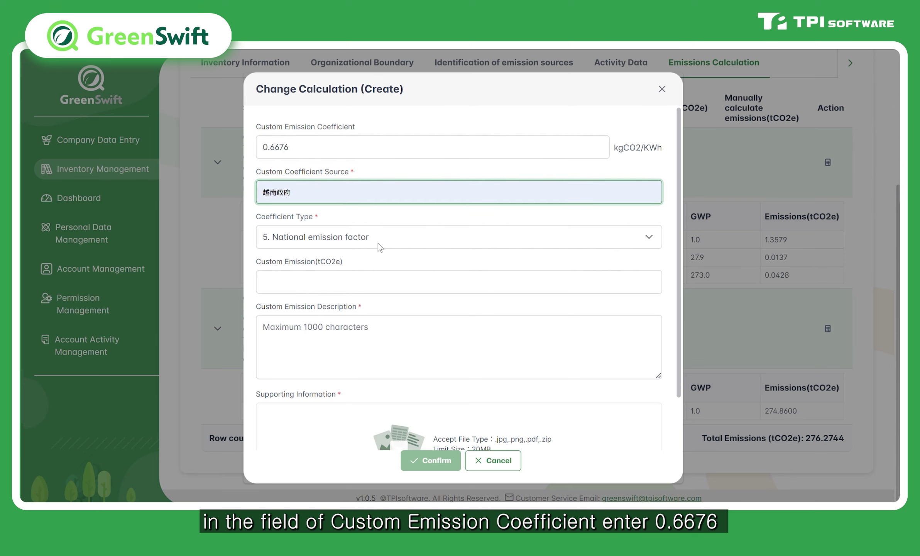
- Copy the custom coefficient source text into the custom emission description
{"action": "triple_click", "coordinate": [406, 197]}
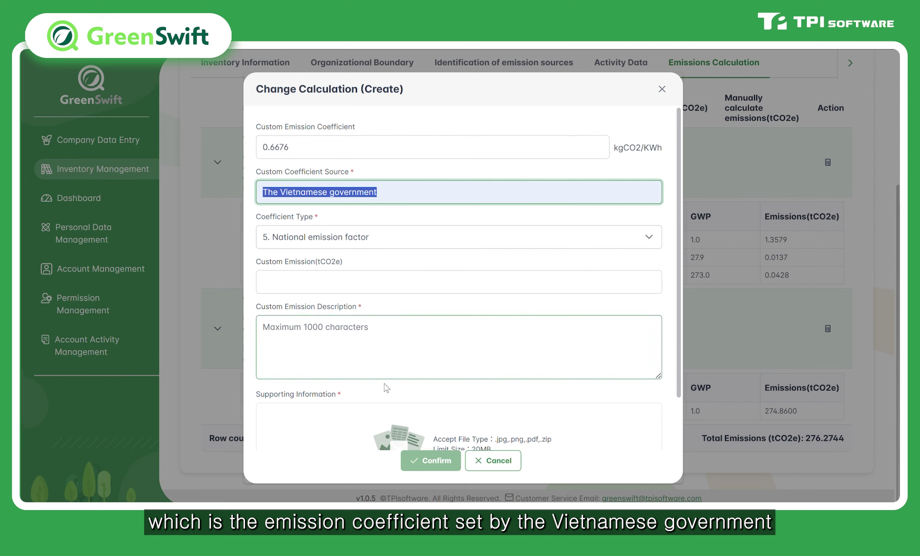
{"action": "key", "text": "ctrl+c"}
{"action": "left_click", "coordinate": [394, 336]}
{"action": "key", "text": "ctrl+v"}
{"action": "left_click", "coordinate": [536, 253]}
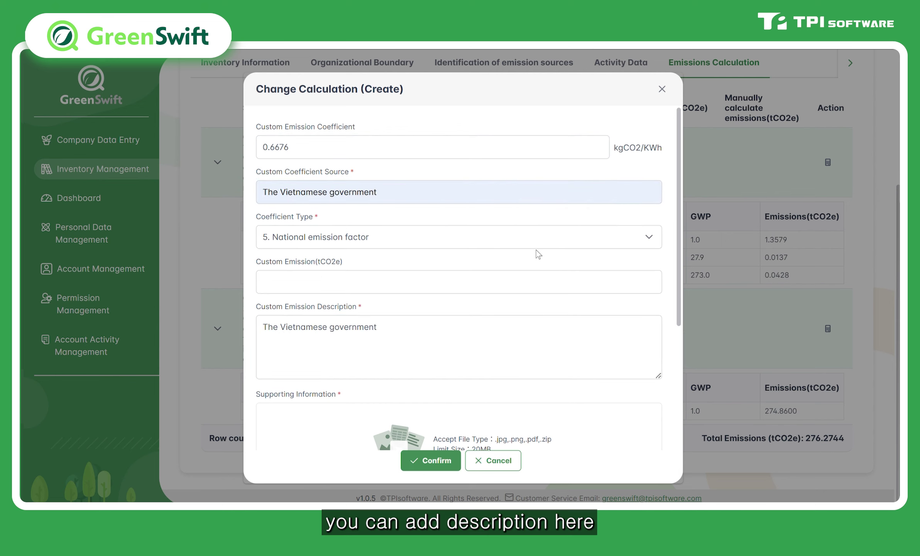
- Submit the electricity source's custom calculation with the National emission factor coefficient type and the attached supporting image
{"action": "scroll", "coordinate": [541, 251], "scroll_direction": "down", "scroll_amount": 2}
{"action": "scroll", "coordinate": [542, 253], "scroll_direction": "down", "scroll_amount": 1}
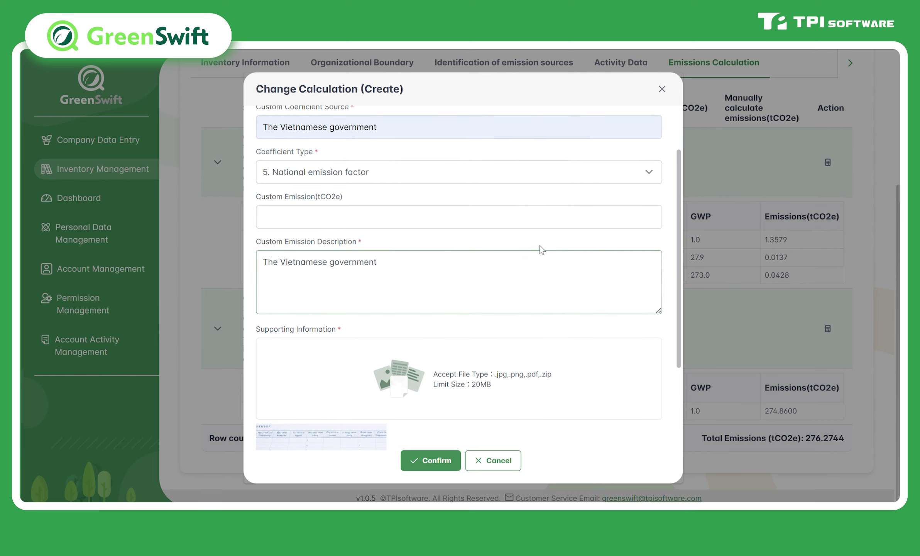
{"action": "scroll", "coordinate": [542, 245], "scroll_direction": "down", "scroll_amount": 2}
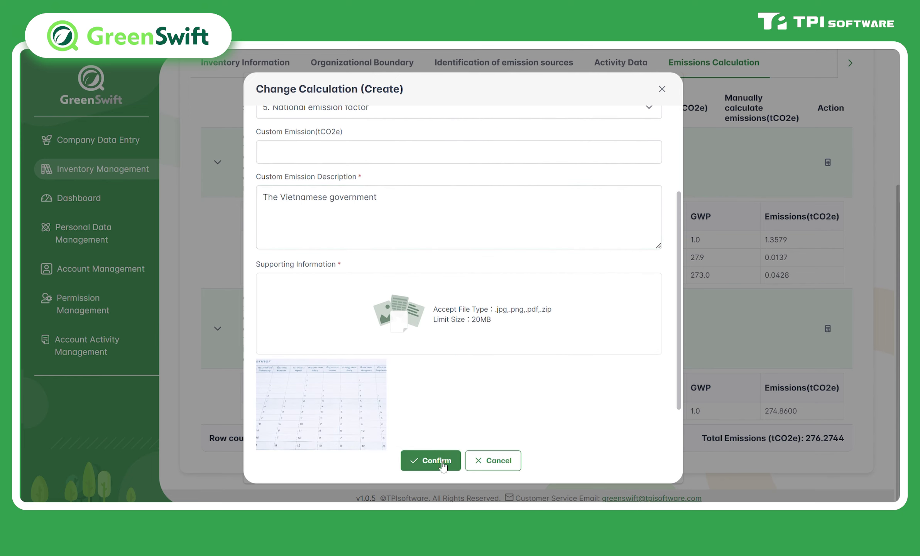
{"action": "left_click", "coordinate": [431, 461]}
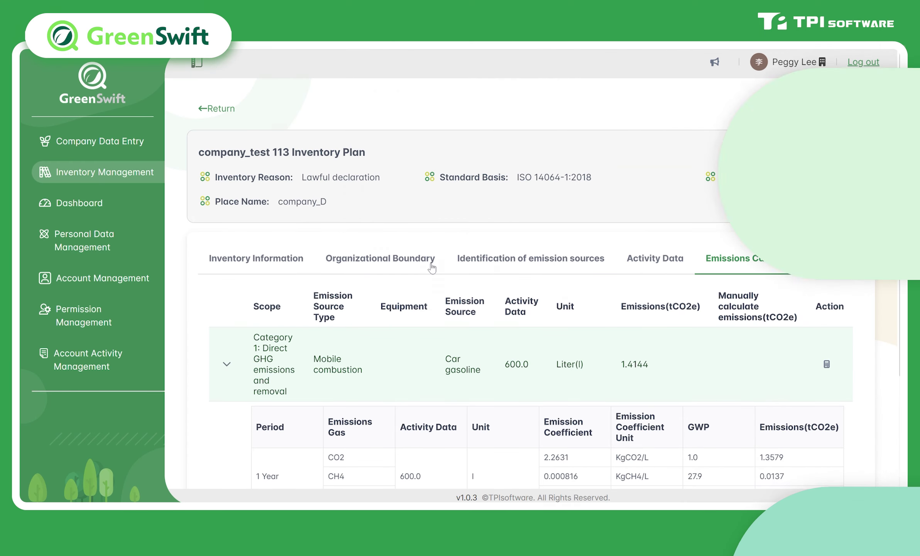
- Add a report file to the 2024 inventory plan of company_D and open that report for editing
{"action": "left_click", "coordinate": [227, 111]}
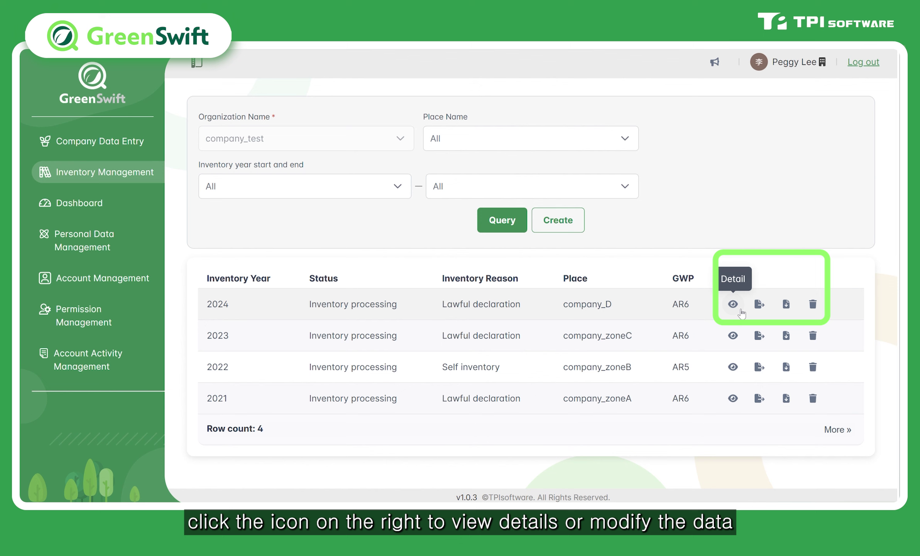
{"action": "left_click", "coordinate": [786, 304]}
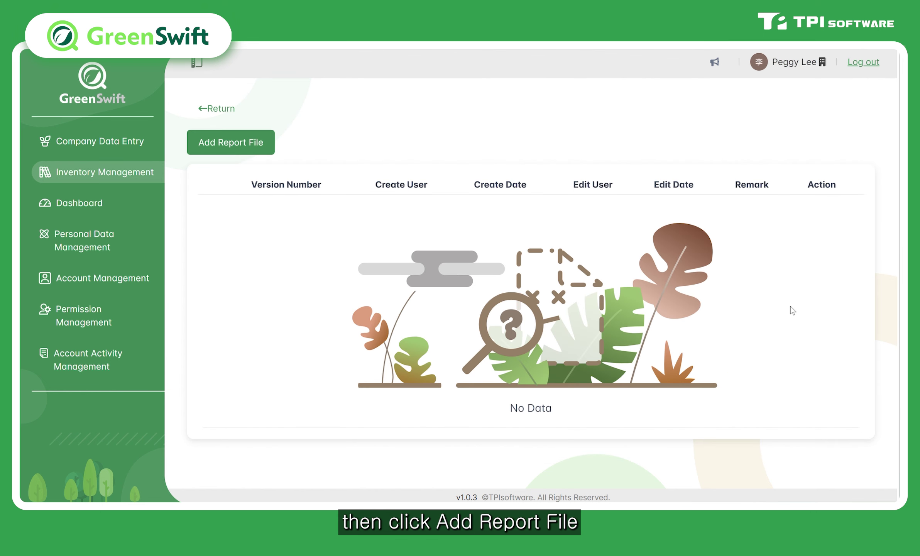
{"action": "left_click", "coordinate": [228, 147]}
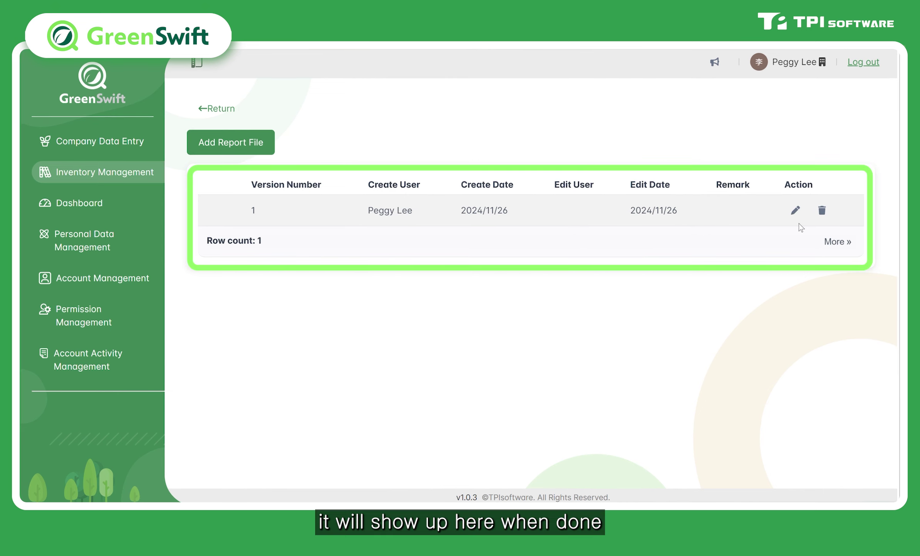
{"action": "left_click", "coordinate": [796, 210]}
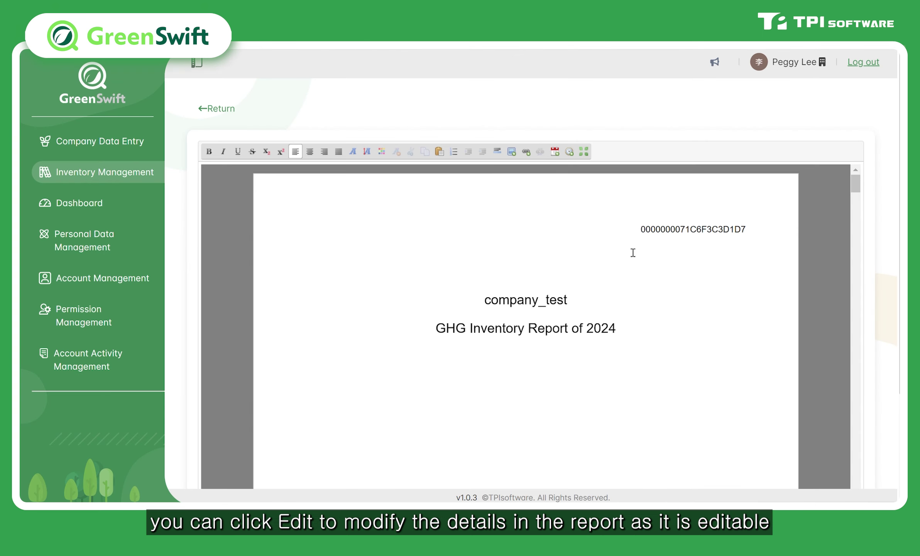
- Try deleting part of the report's "1.2.2 Main Business Activities and Product Applications" heading and undo the deletion
{"action": "scroll", "coordinate": [584, 301], "scroll_direction": "down", "scroll_amount": 10}
{"action": "left_click_drag", "start_coordinate": [503, 343], "coordinate": [422, 343]}
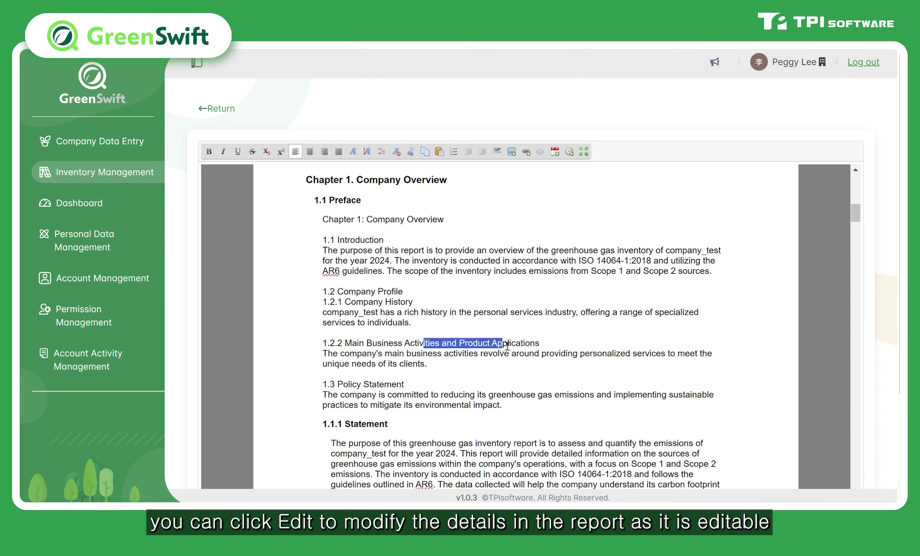
{"action": "key", "text": "BackSpace"}
{"action": "key", "text": "ctrl+z"}
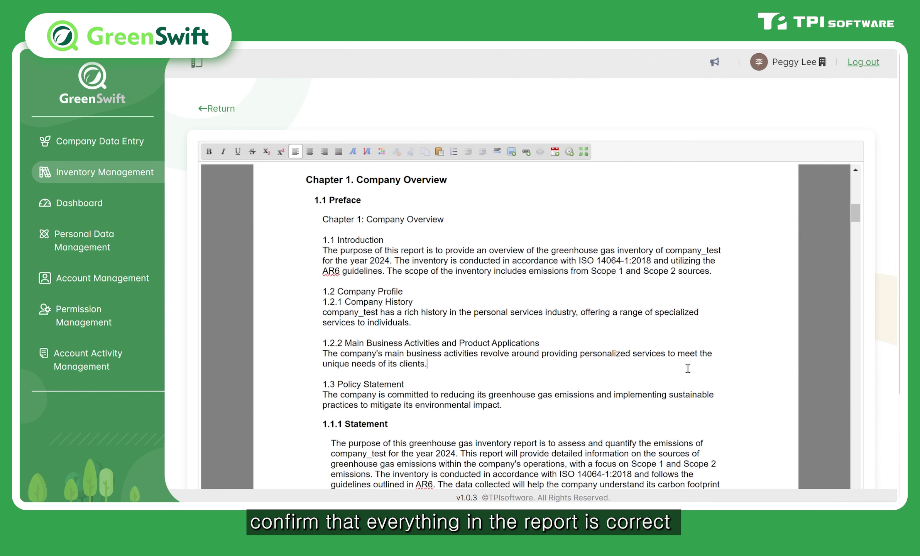
- Release the final version of the 2024 GHG inventory report and download the released report
{"action": "scroll", "coordinate": [450, 406], "scroll_direction": "down", "scroll_amount": 20}
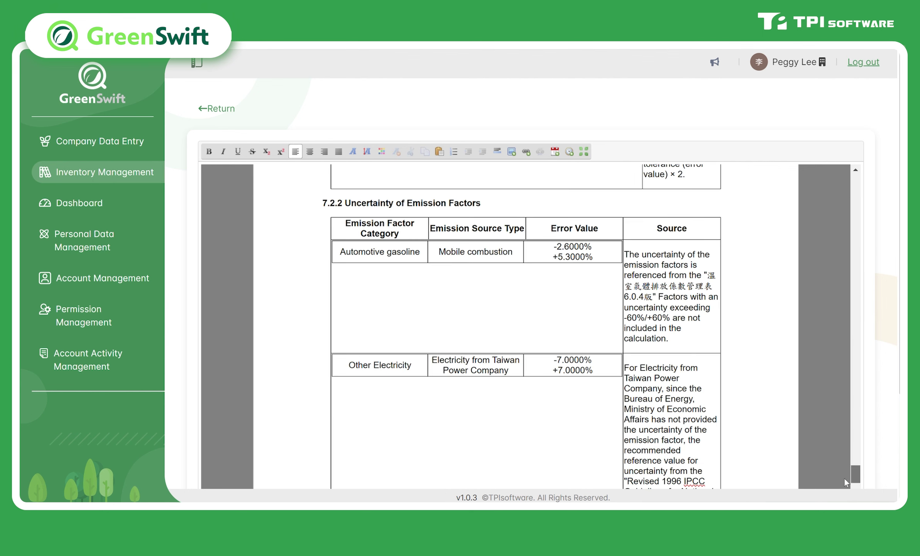
{"action": "scroll", "coordinate": [845, 417], "scroll_direction": "down", "scroll_amount": 5}
{"action": "scroll", "coordinate": [653, 488], "scroll_direction": "down", "scroll_amount": 3}
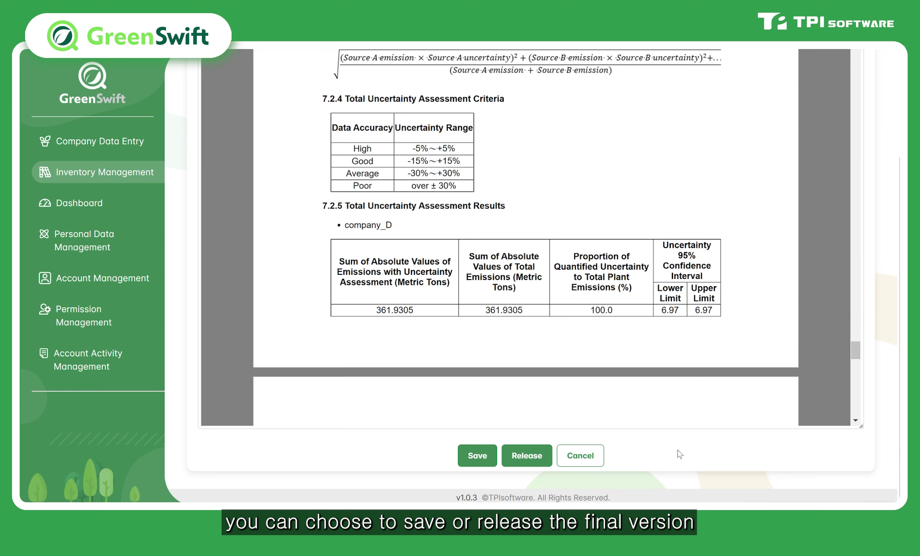
{"action": "left_click", "coordinate": [527, 459]}
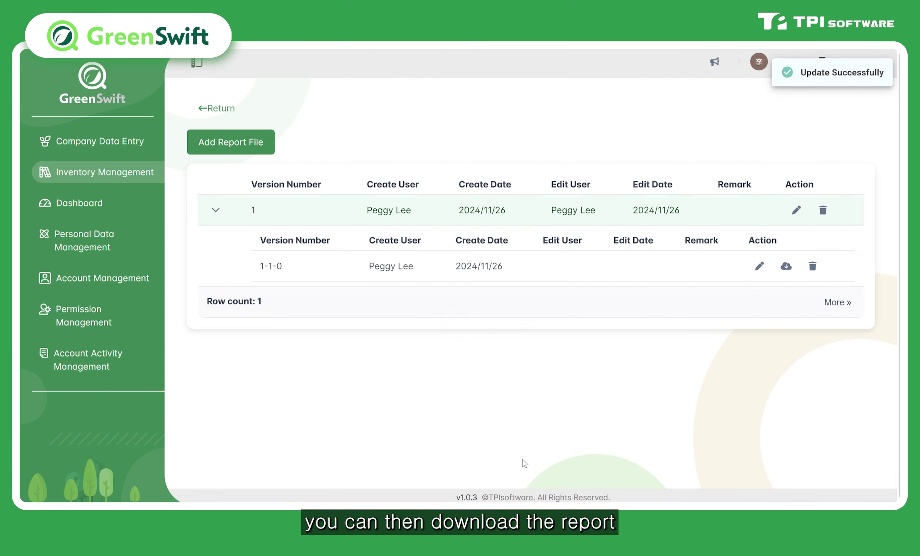
{"action": "left_click", "coordinate": [790, 272]}
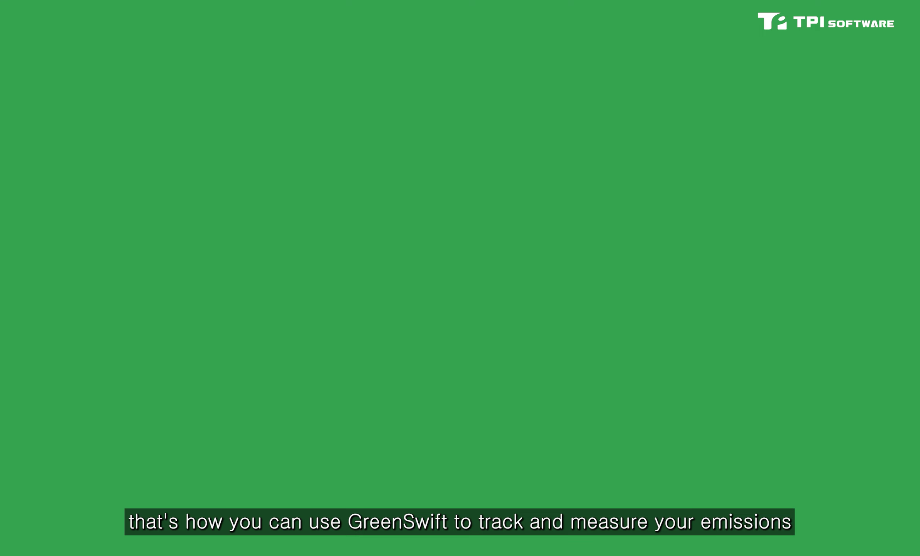